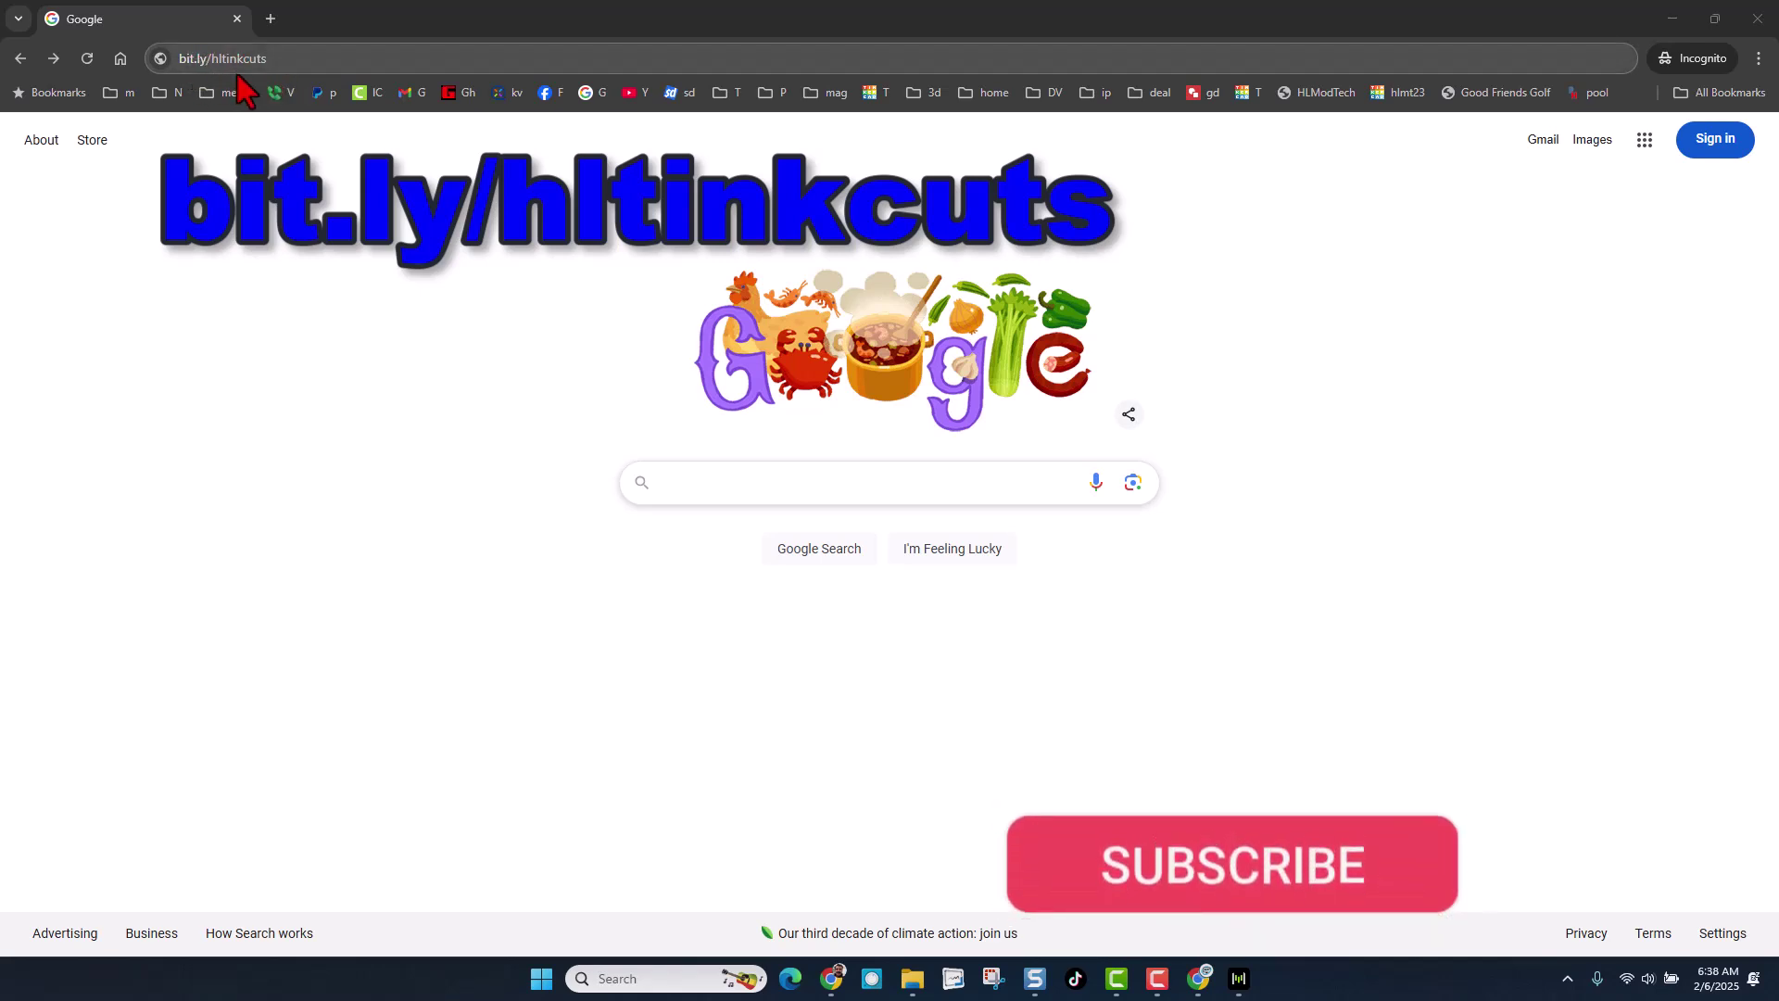
- Open the bit.ly/hltinkcuts shortcuts page and scroll down to its keyboard chart
{"action": "key", "text": "Return"}
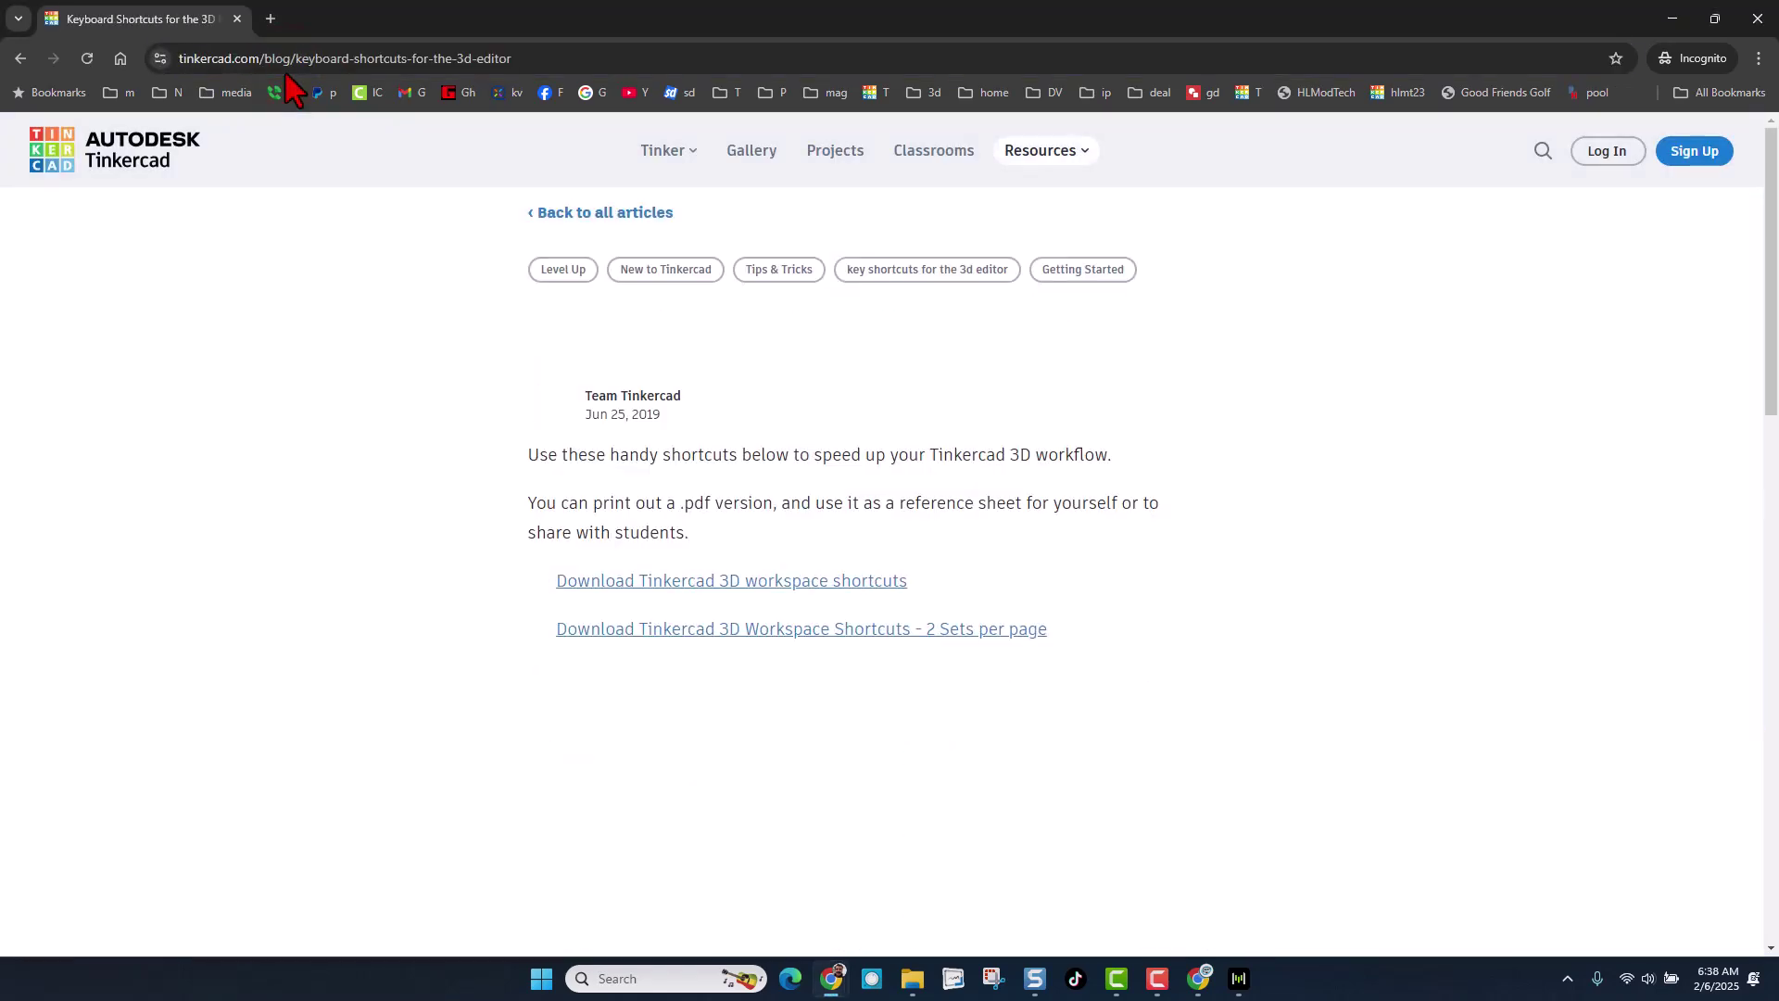
{"action": "scroll", "coordinate": [1320, 356], "scroll_direction": "down", "scroll_amount": 3}
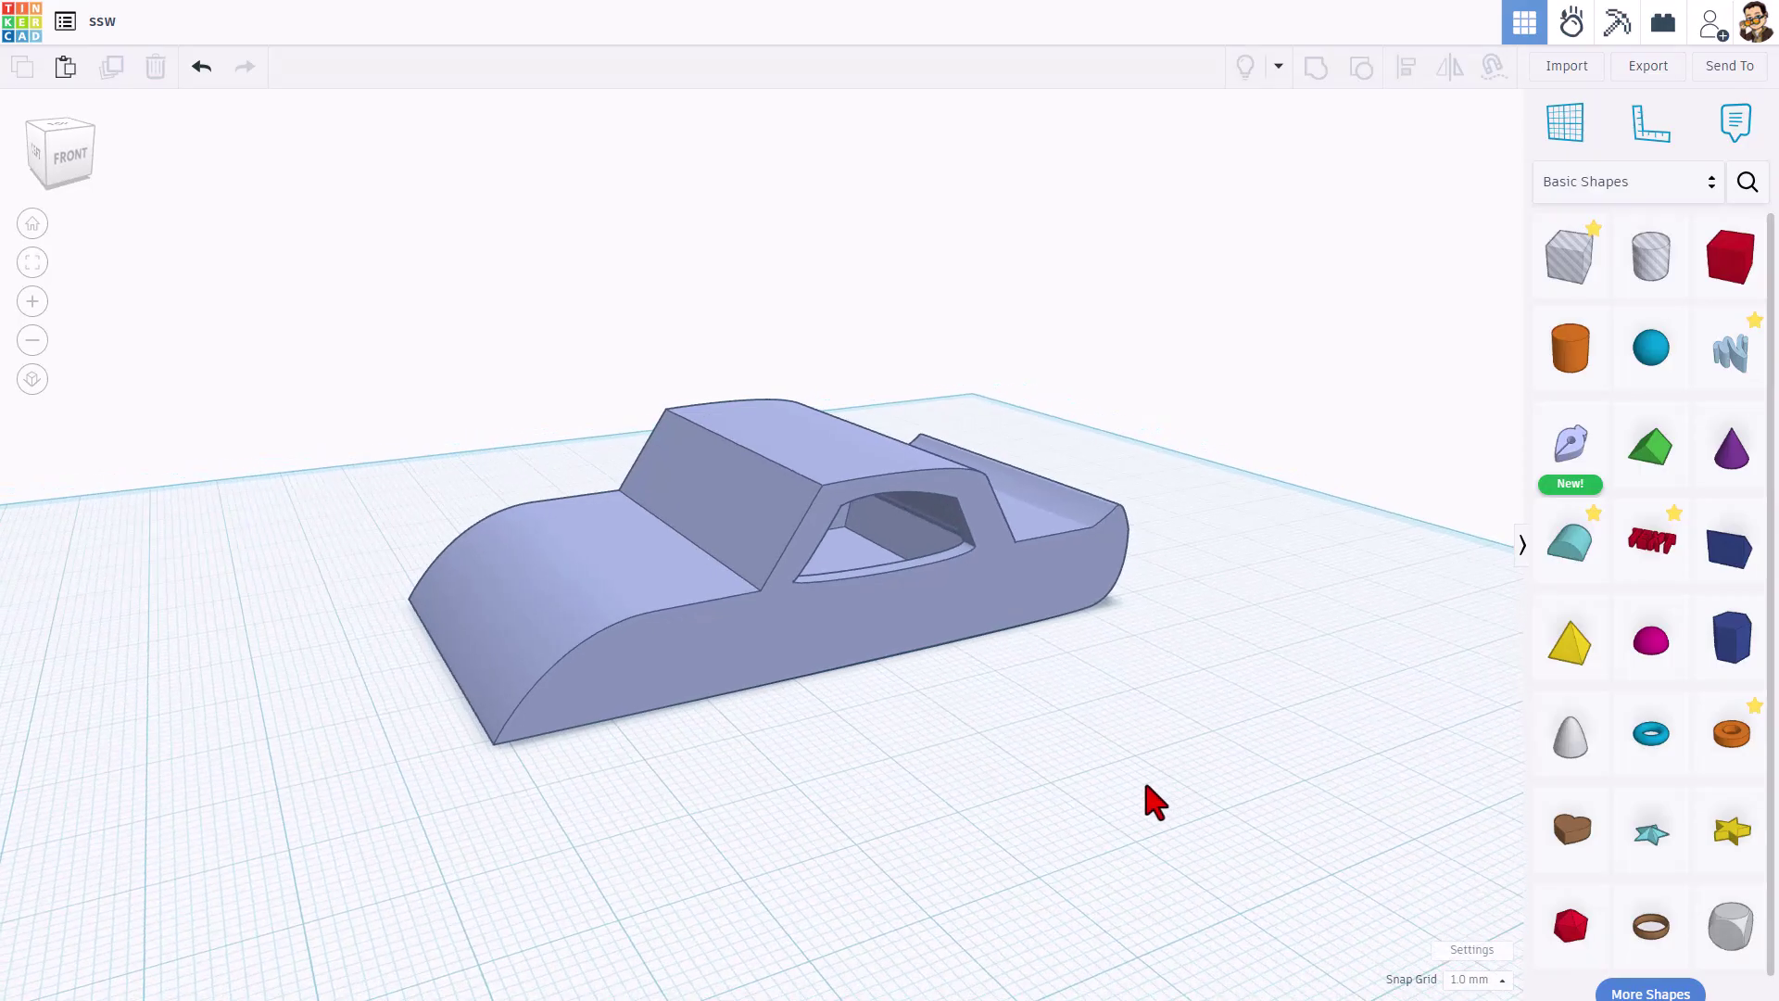
{"action": "right_click_drag", "start_coordinate": [1147, 798], "coordinate": [1108, 798]}
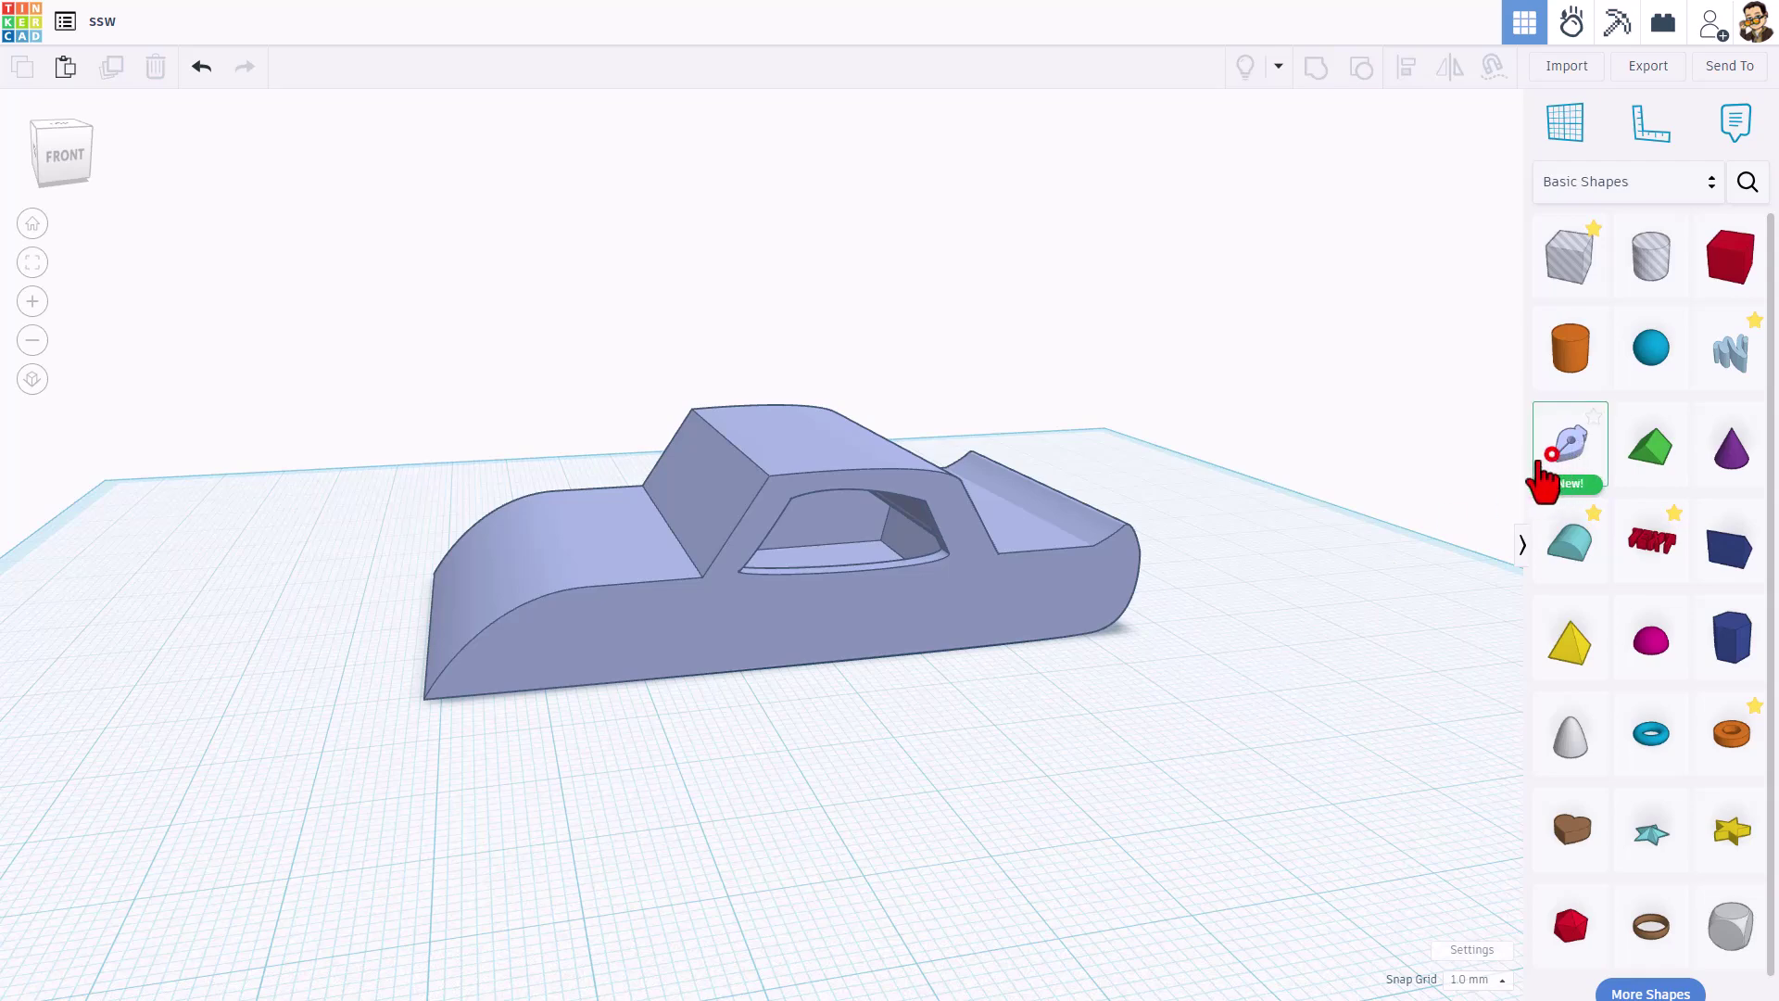
{"action": "left_click_drag", "start_coordinate": [1542, 477], "coordinate": [1110, 784]}
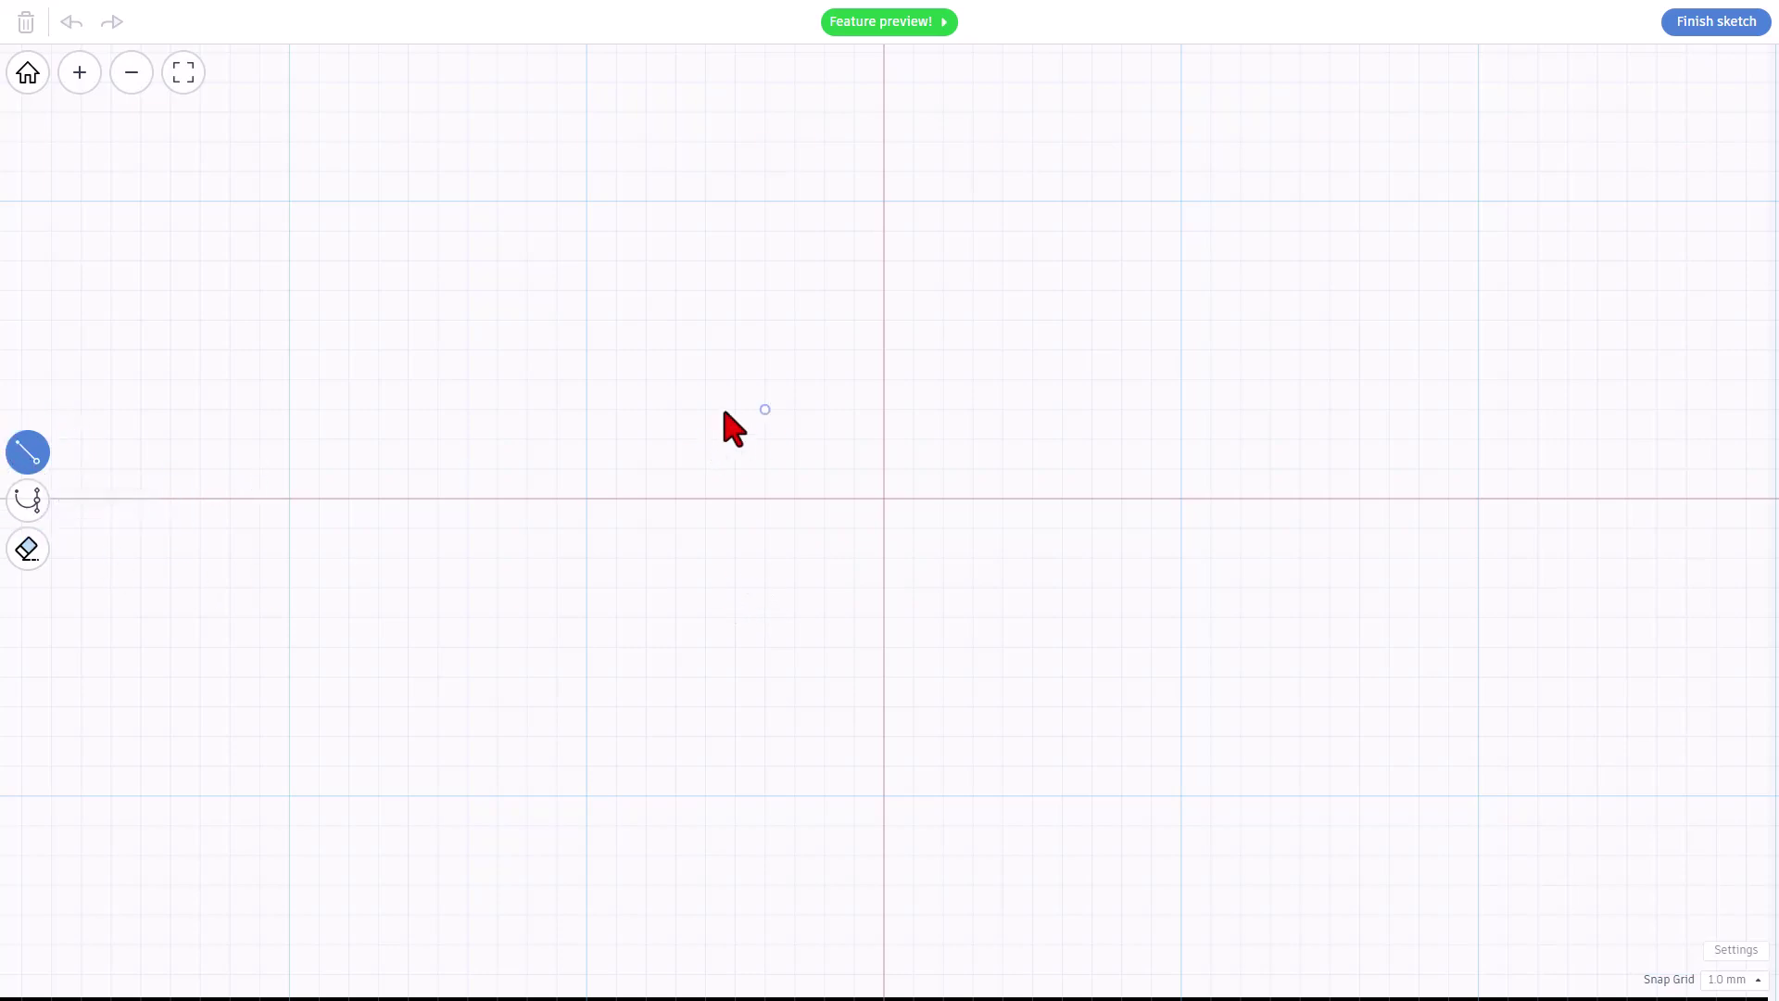
{"action": "left_click", "coordinate": [1705, 23]}
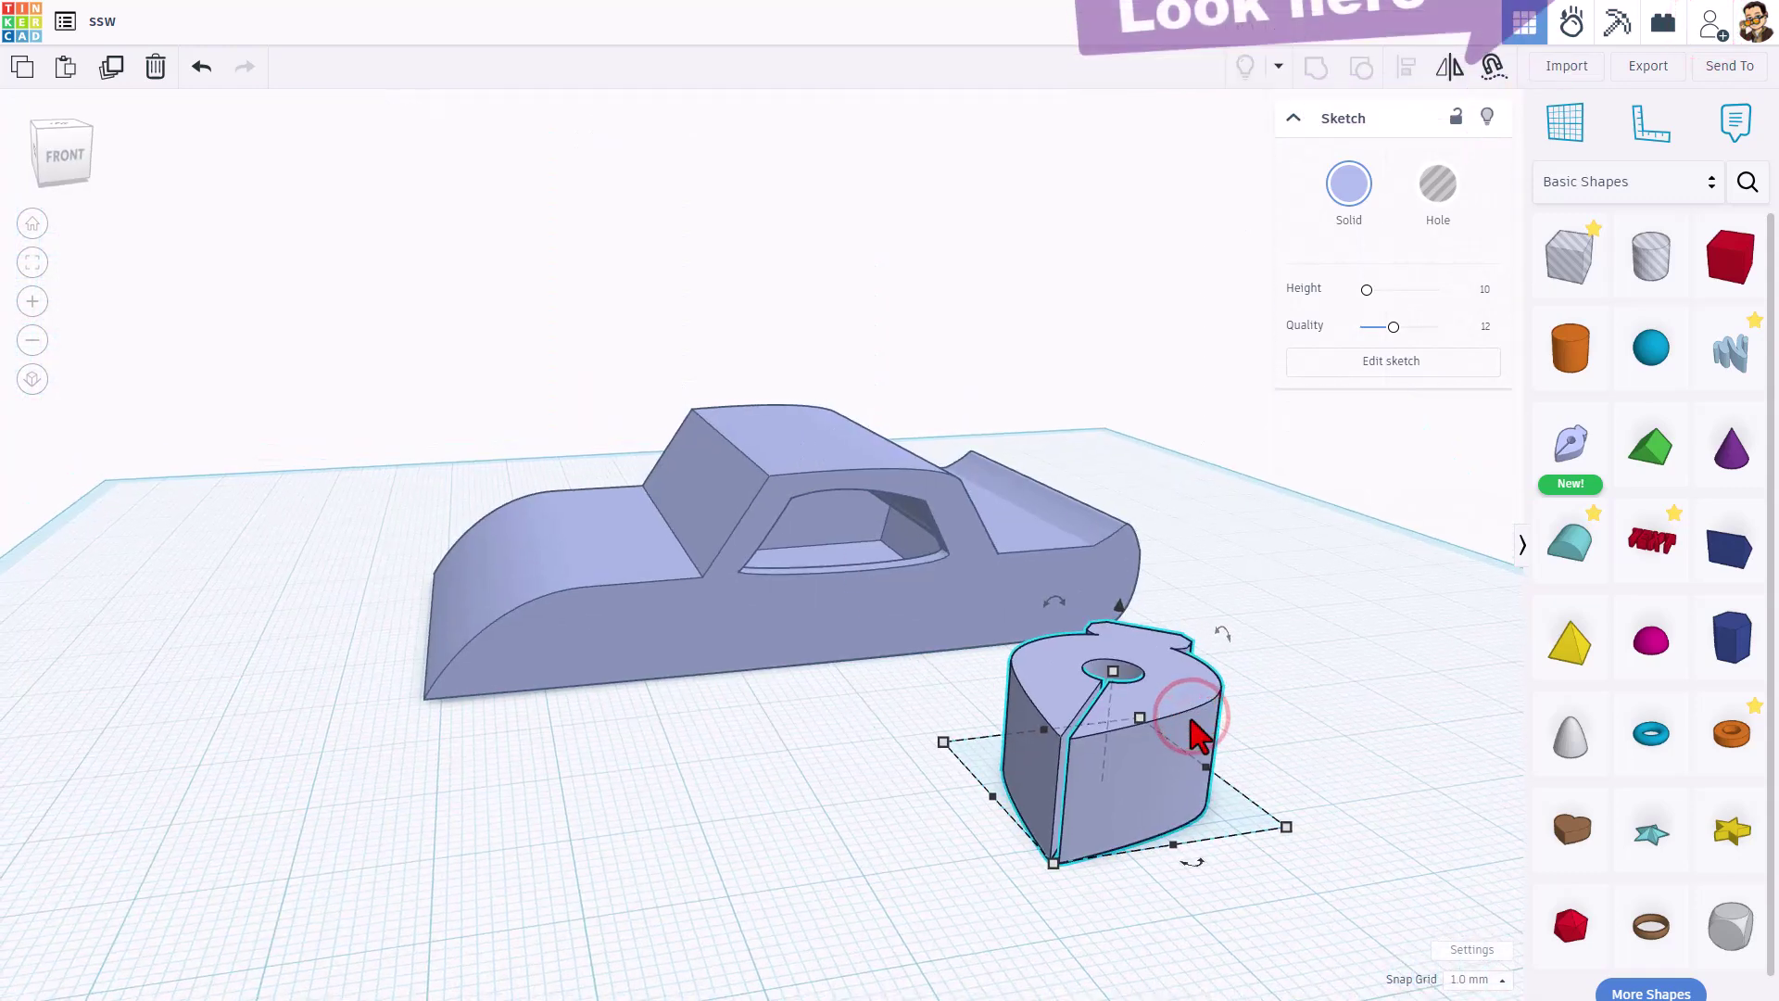
{"action": "key", "text": "Delete"}
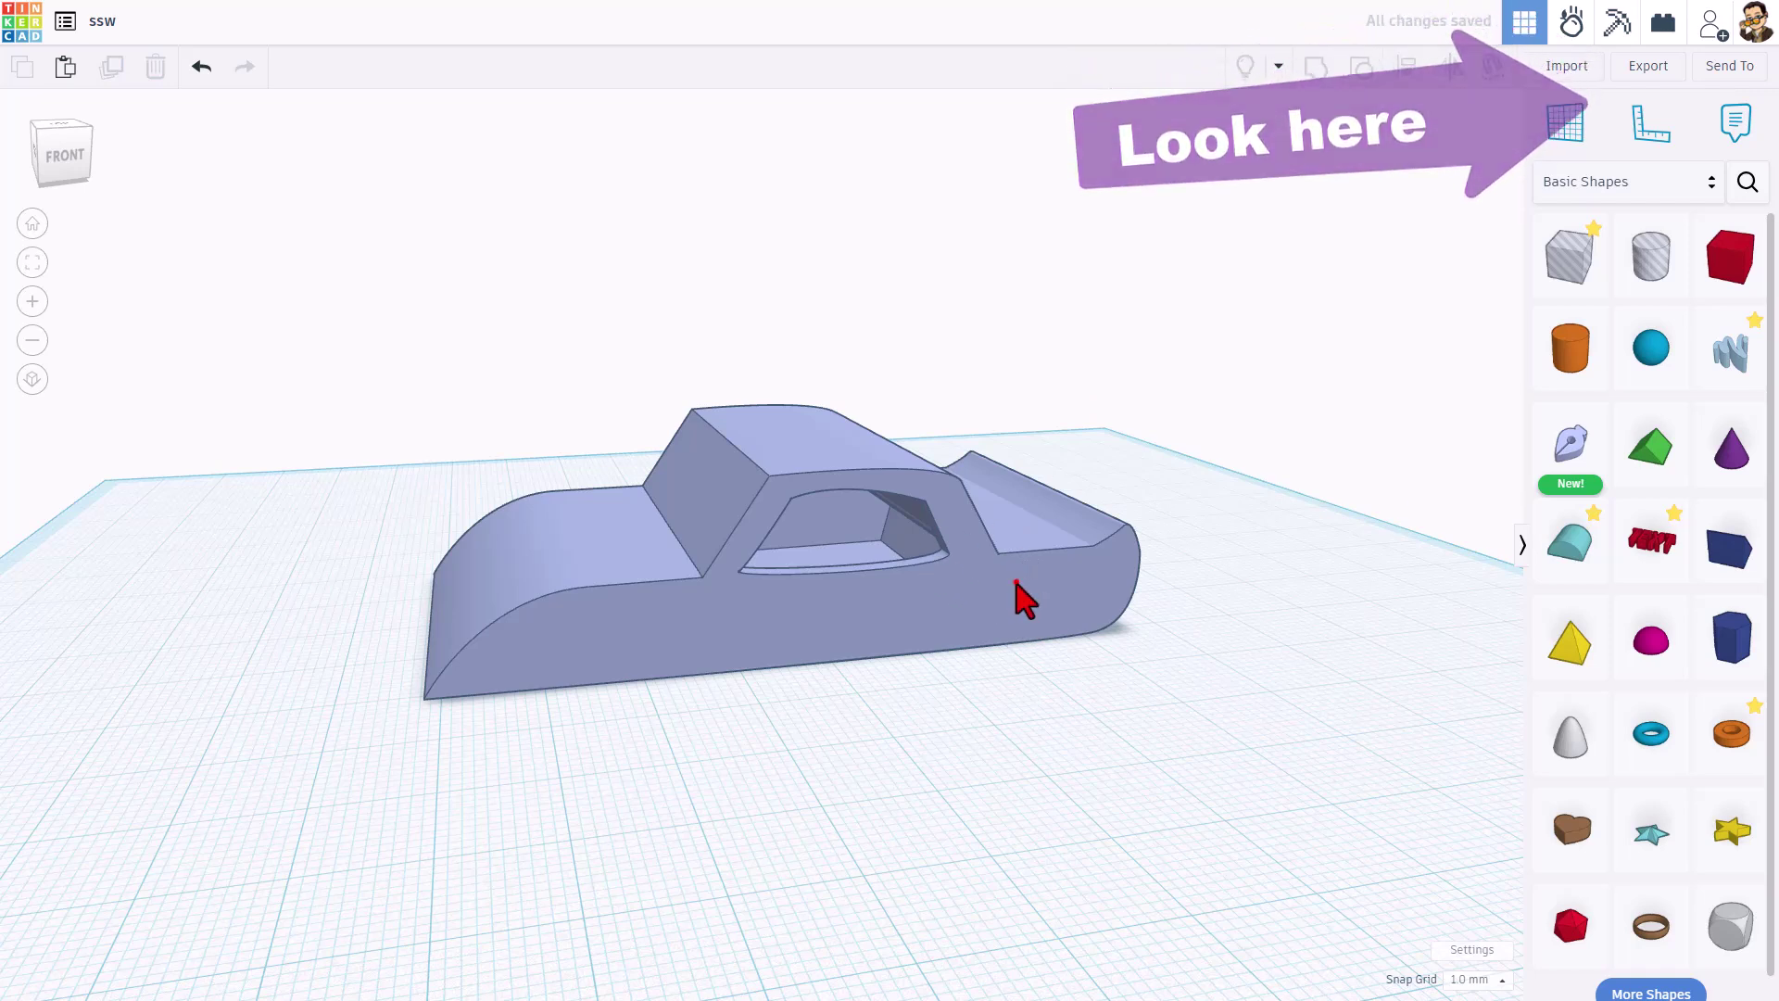
- Ungroup the car, set the car sketch height to 20, and regroup it with the window hole
{"action": "left_click", "coordinate": [1016, 581]}
{"action": "left_click", "coordinate": [1360, 68]}
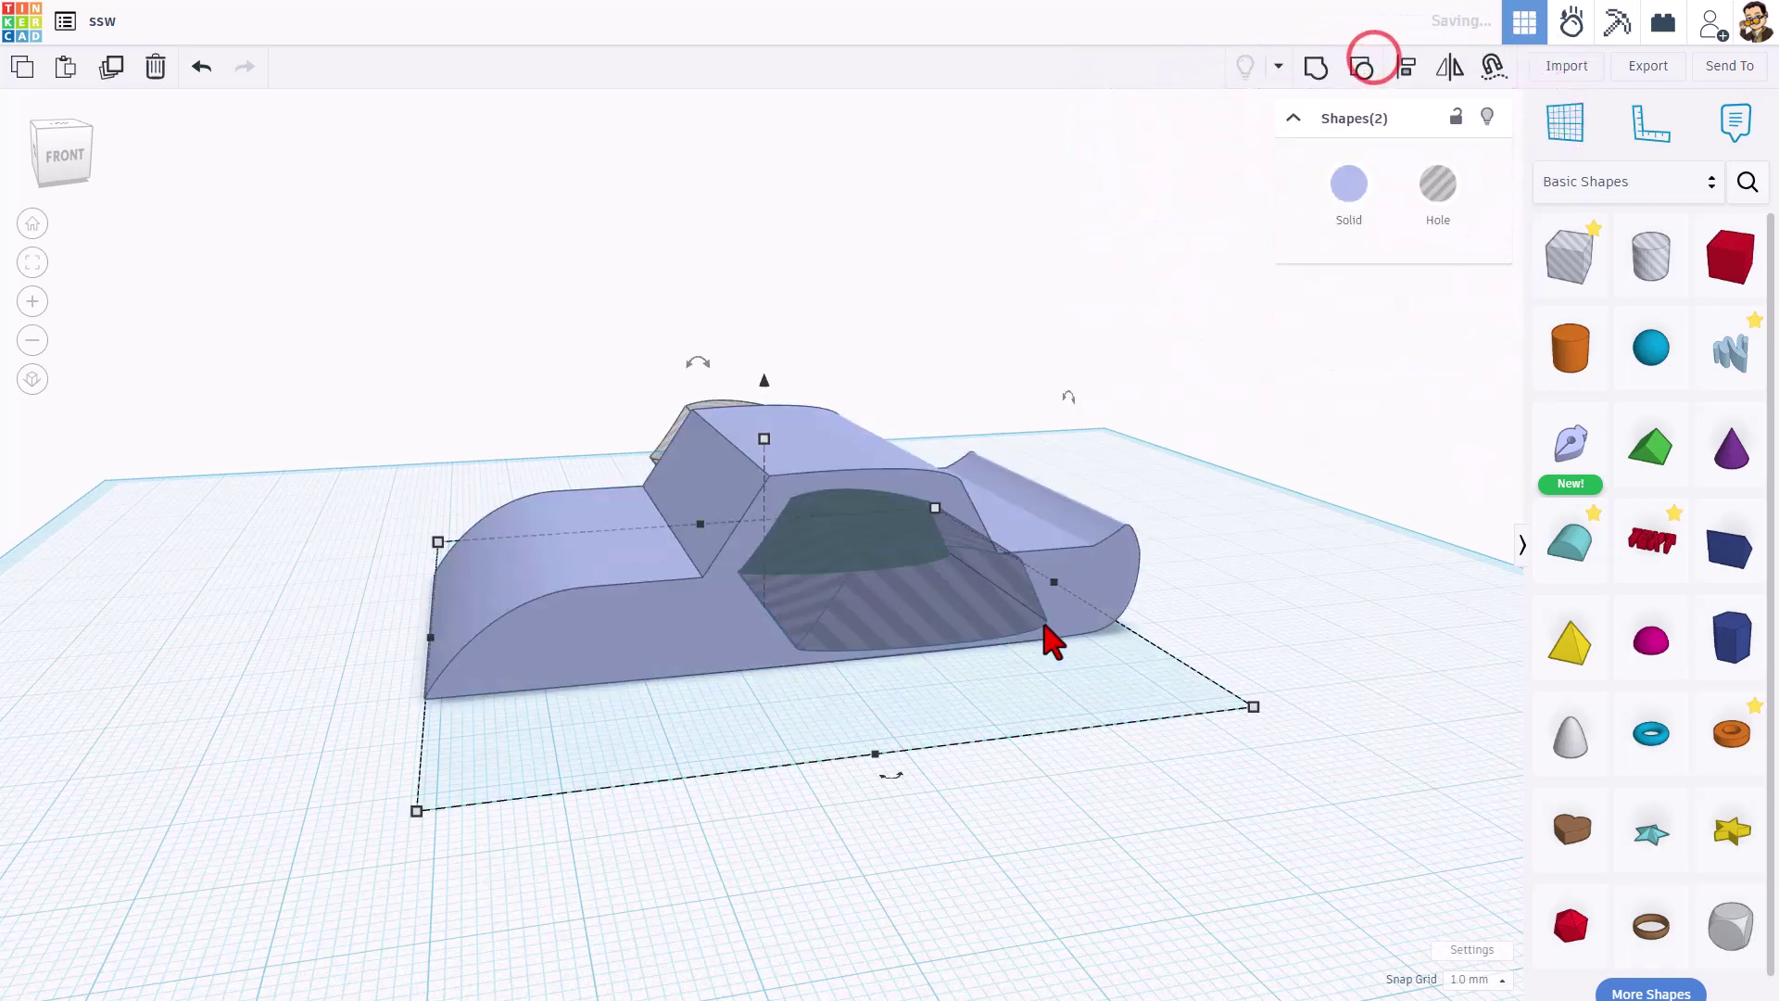
{"action": "left_click", "coordinate": [984, 846]}
{"action": "left_click", "coordinate": [1010, 587]}
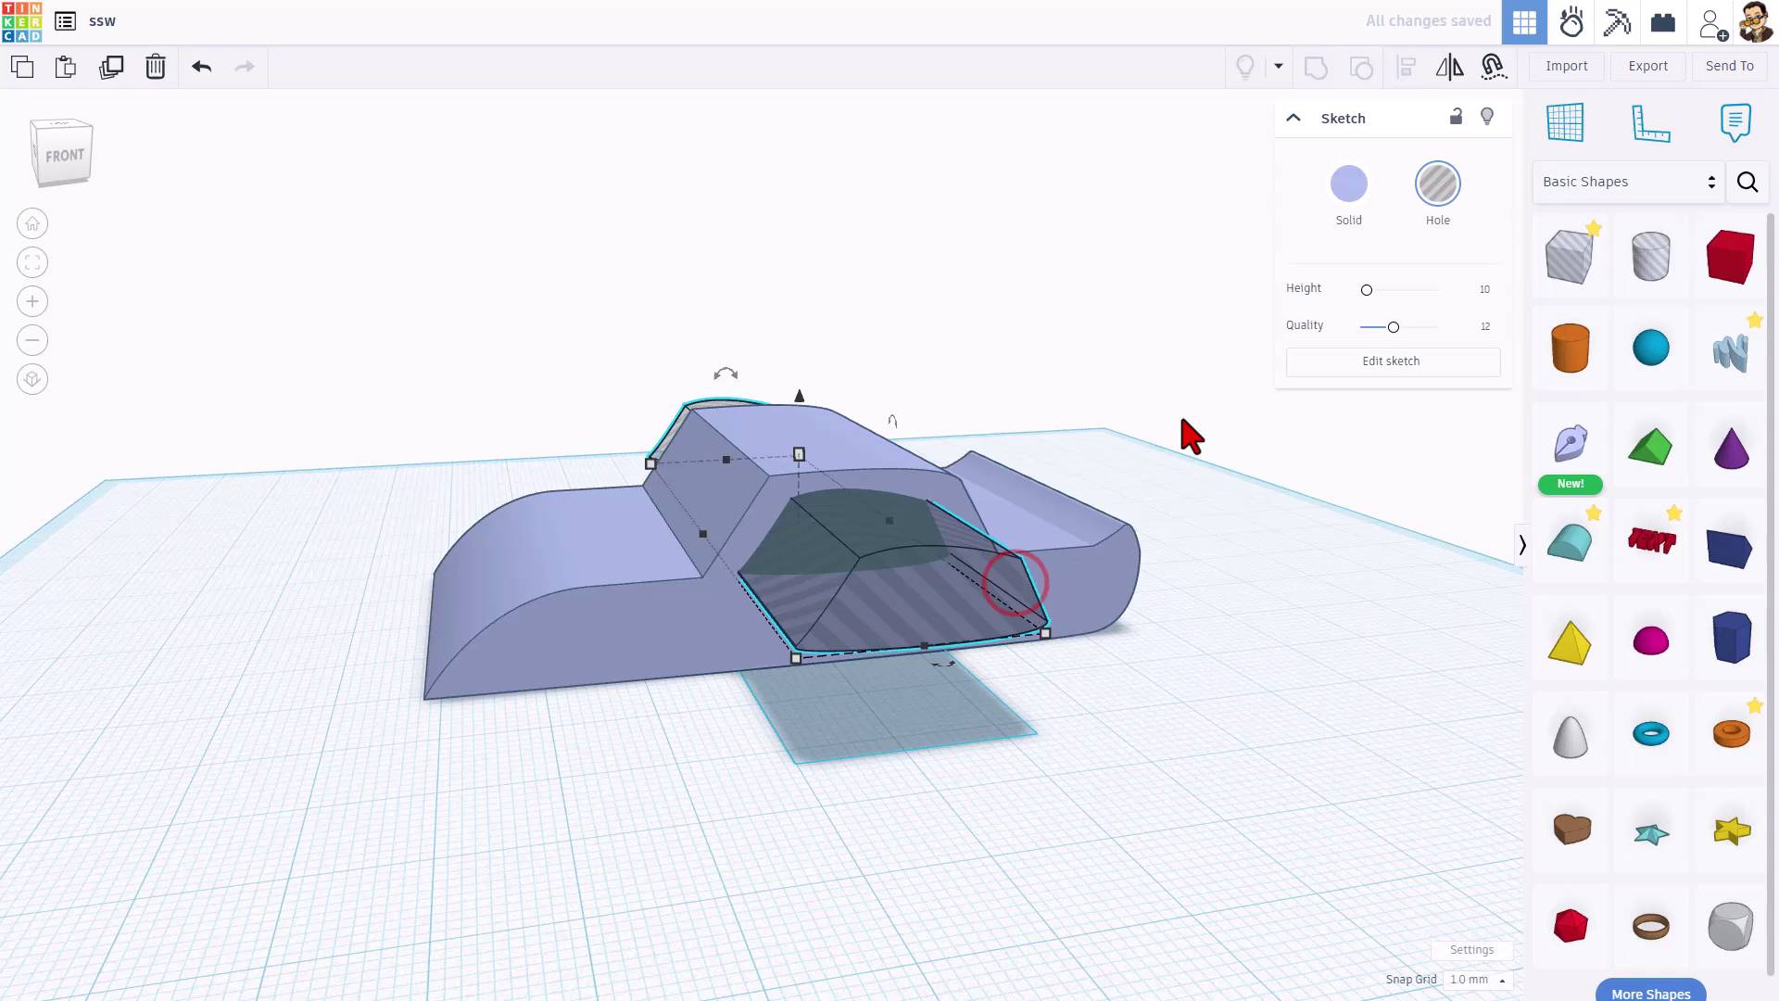
{"action": "right_click_drag", "start_coordinate": [973, 426], "coordinate": [913, 461]}
{"action": "left_click", "coordinate": [878, 457]}
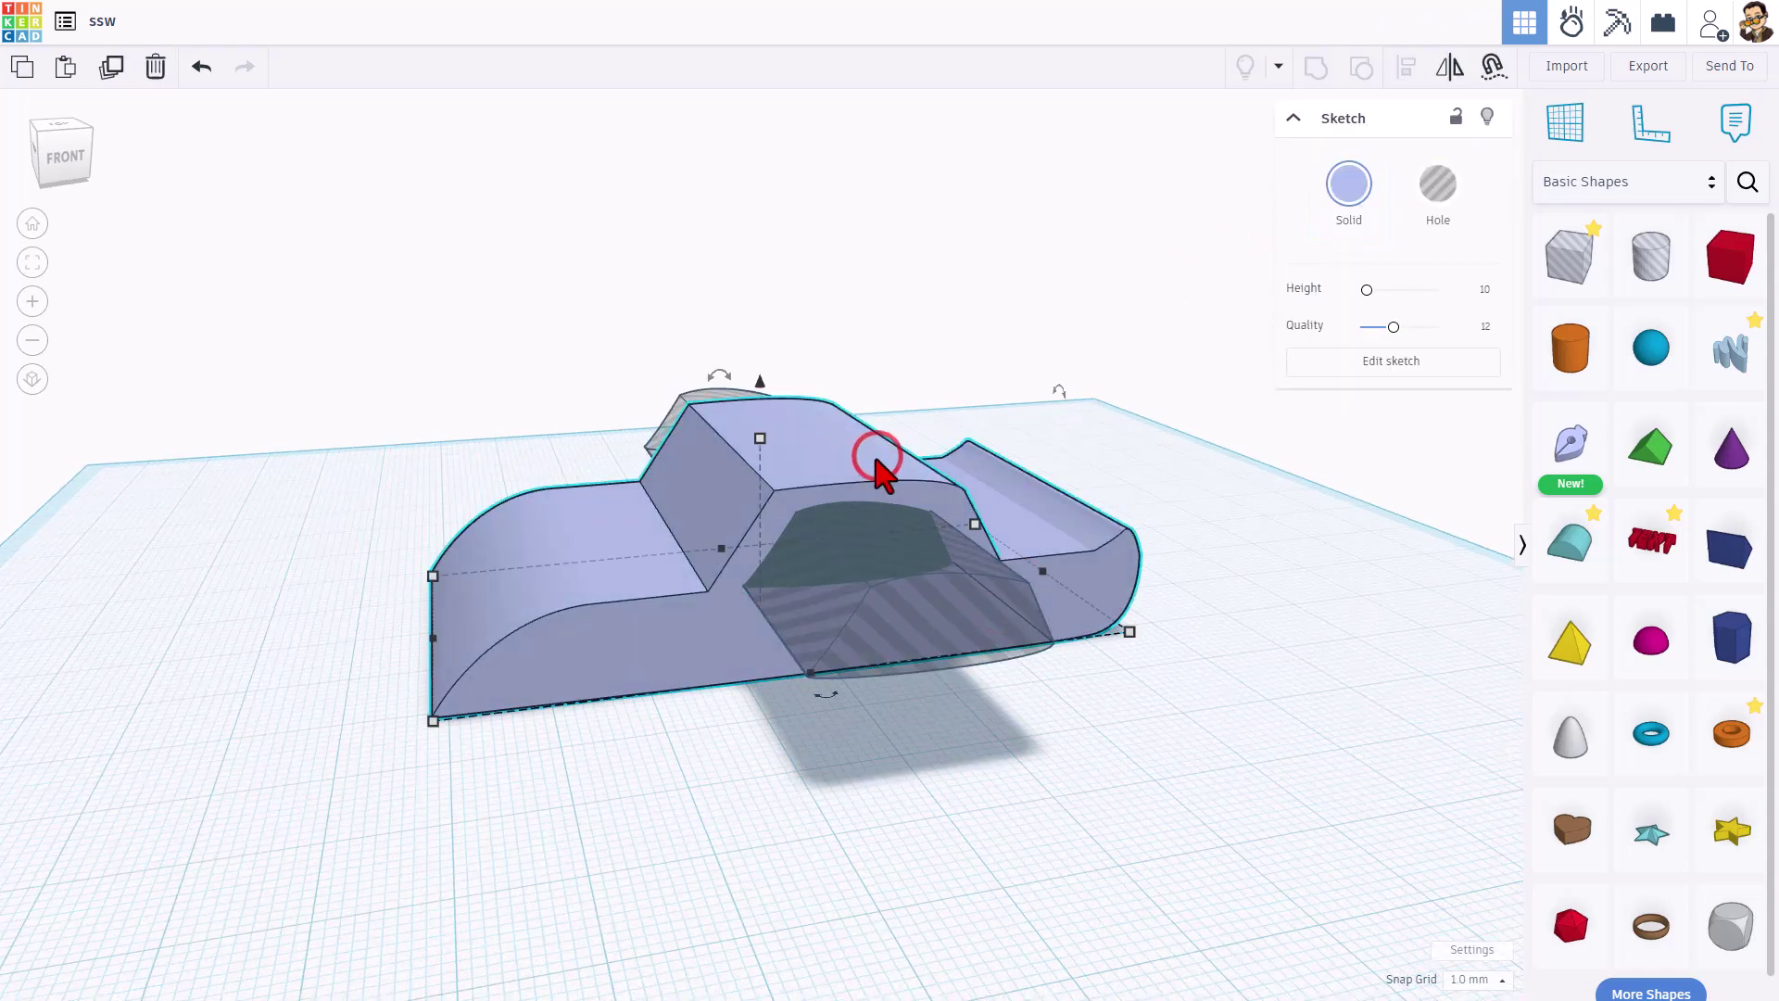
{"action": "left_click_drag", "start_coordinate": [885, 475], "coordinate": [866, 479]}
{"action": "mouse_move", "coordinate": [519, 640]}
{"action": "right_mouse_down"}
{"action": "mouse_move", "coordinate": [477, 687]}
{"action": "mouse_move", "coordinate": [477, 635]}
{"action": "mouse_move", "coordinate": [520, 628]}
{"action": "right_mouse_up"}
{"action": "mouse_move", "coordinate": [1061, 477]}
{"action": "right_mouse_down"}
{"action": "mouse_move", "coordinate": [965, 544]}
{"action": "mouse_move", "coordinate": [1000, 528]}
{"action": "mouse_move", "coordinate": [968, 639]}
{"action": "mouse_move", "coordinate": [974, 611]}
{"action": "right_mouse_up"}
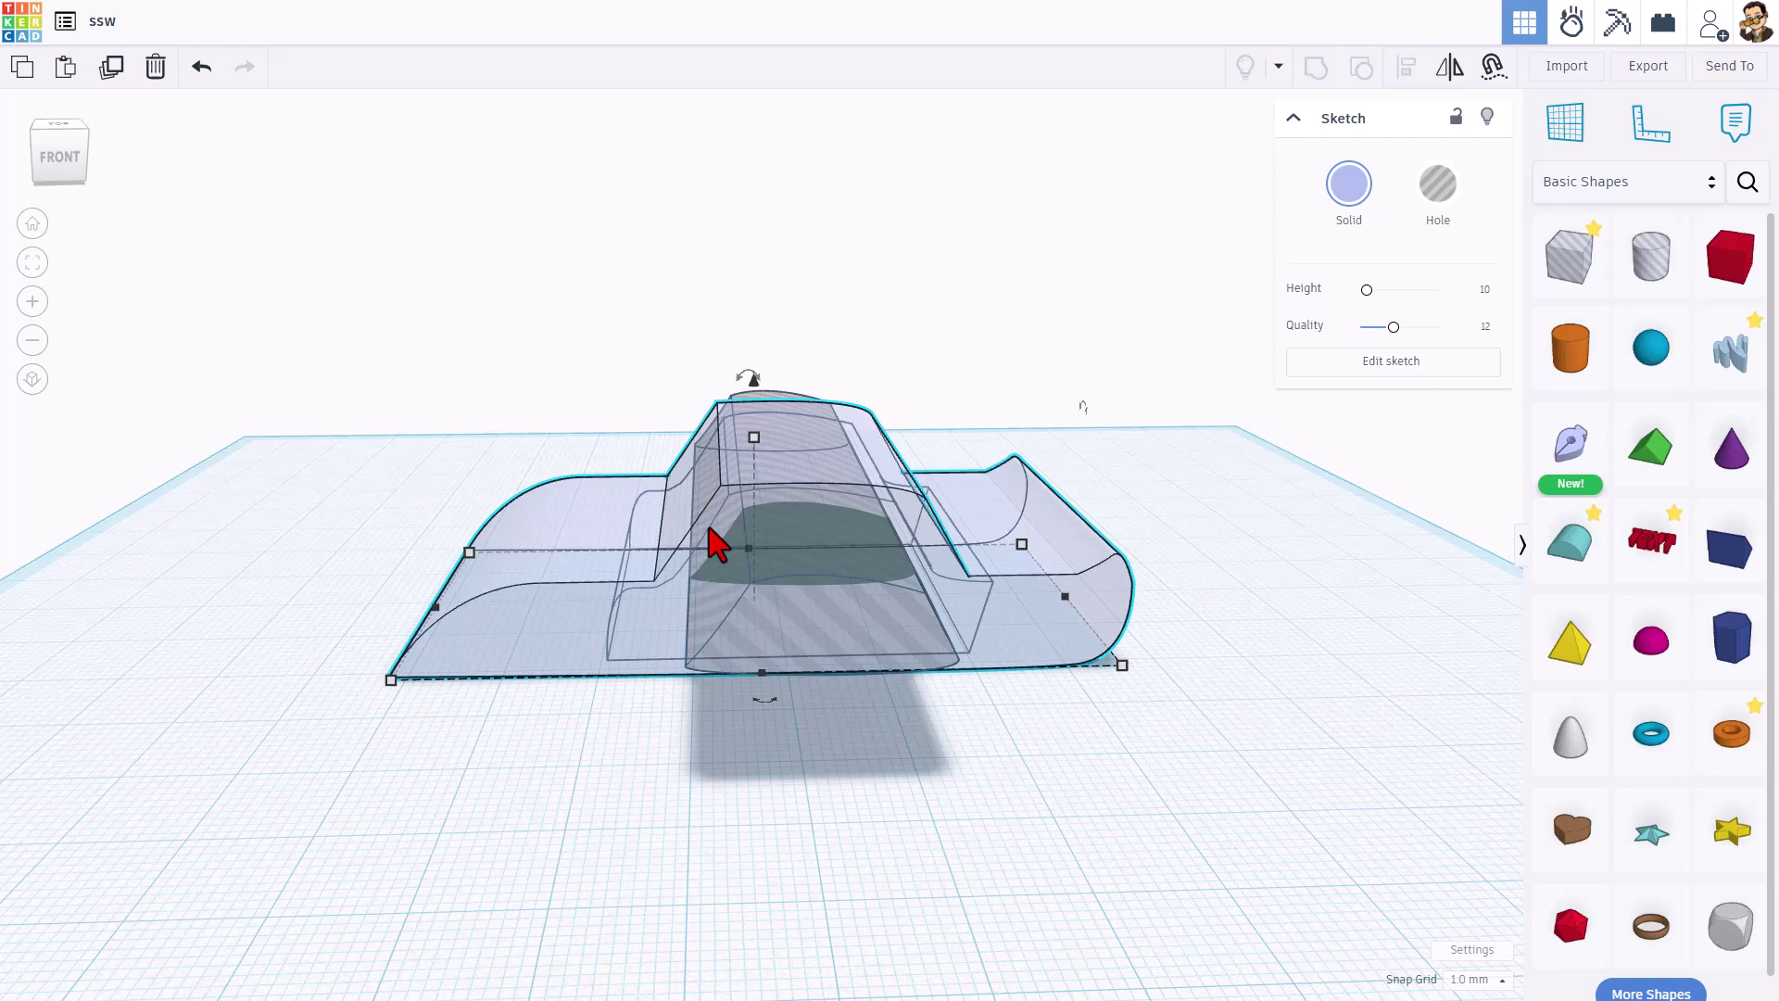
{"action": "key", "text": "ctrl+g"}
{"action": "mouse_move", "coordinate": [937, 795]}
{"action": "right_mouse_down"}
{"action": "mouse_move", "coordinate": [953, 853]}
{"action": "mouse_move", "coordinate": [1070, 847]}
{"action": "mouse_move", "coordinate": [787, 846]}
{"action": "right_mouse_up"}
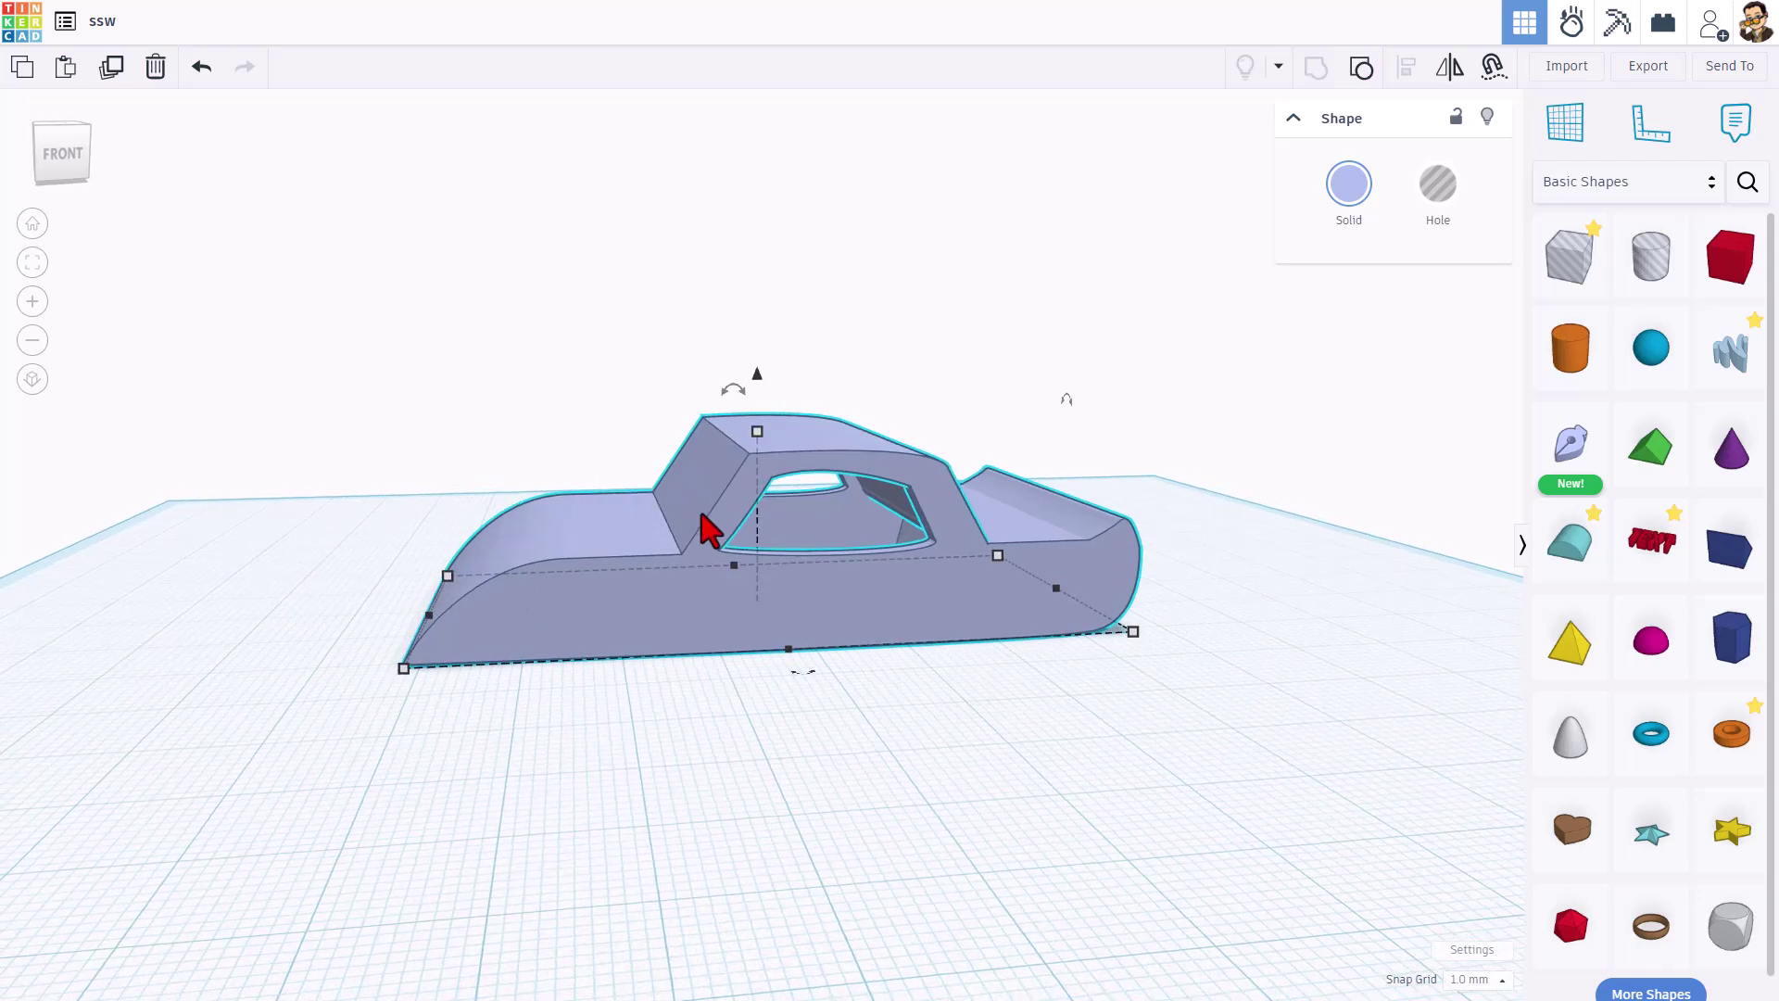
{"action": "right_click_drag", "start_coordinate": [969, 726], "coordinate": [1005, 734]}
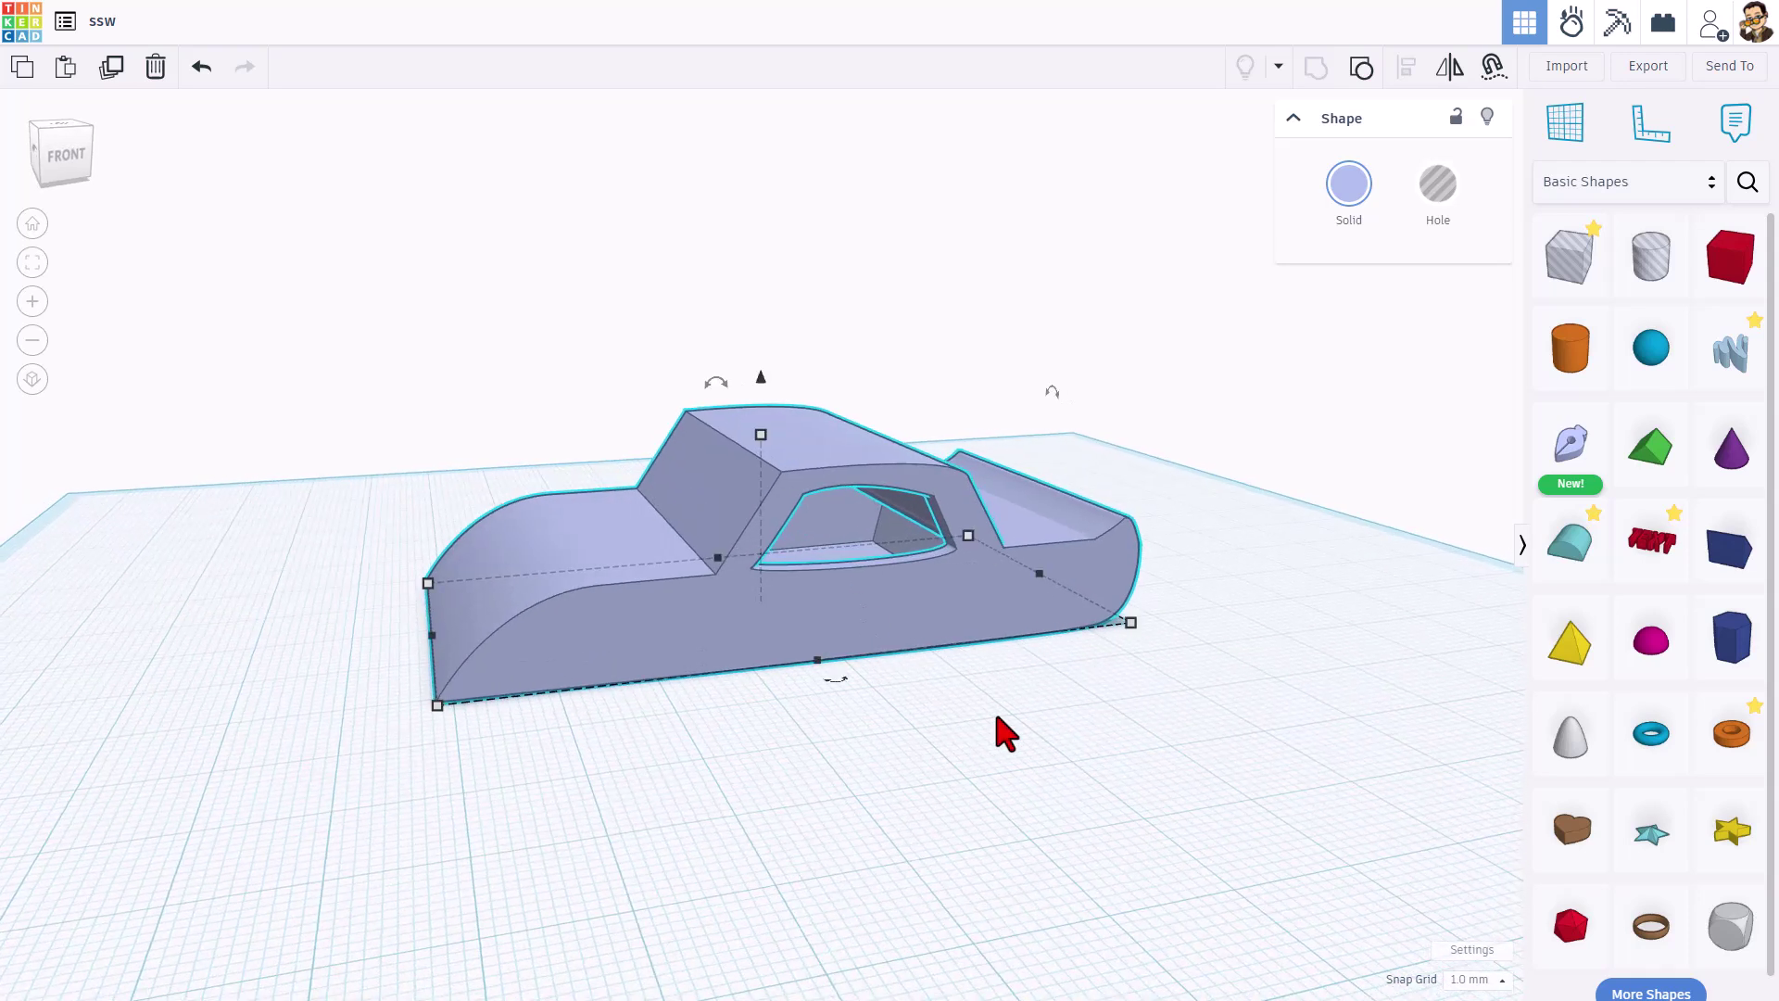
- Drop a hole box onto the car's cabin and size it 36 mm wide and 9 mm tall
{"action": "left_click", "coordinate": [993, 766]}
{"action": "key", "text": "c"}
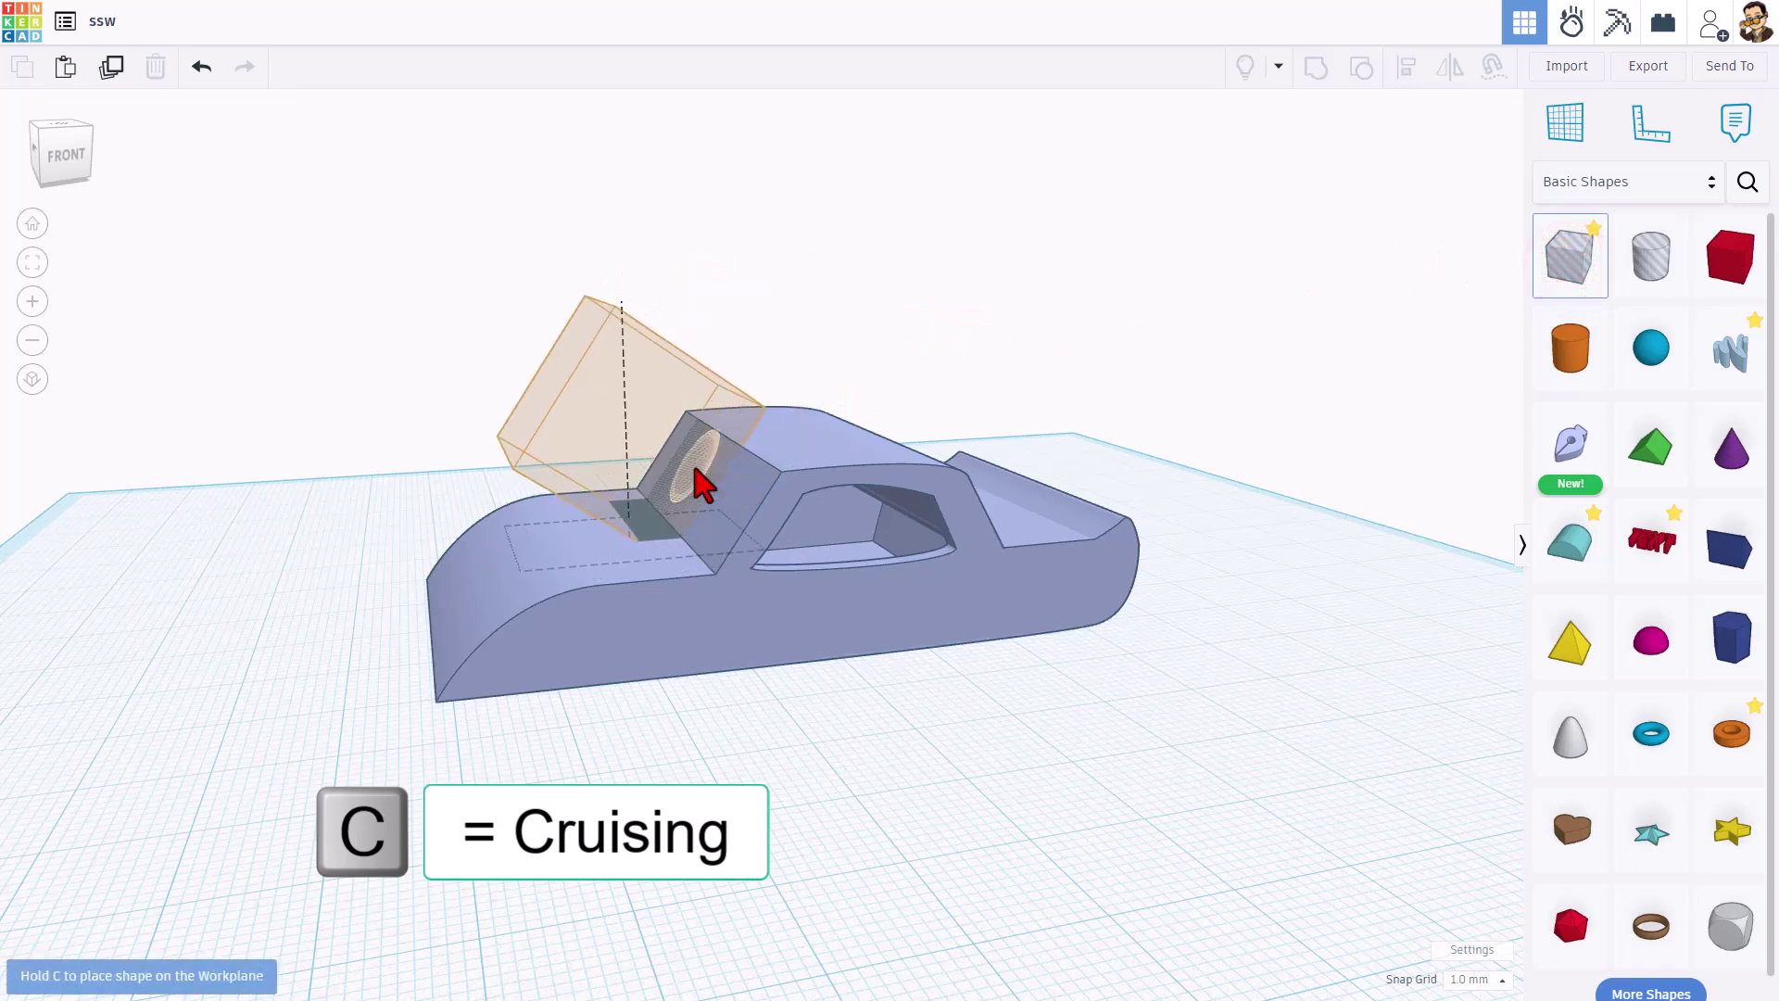
{"action": "left_click", "coordinate": [699, 482]}
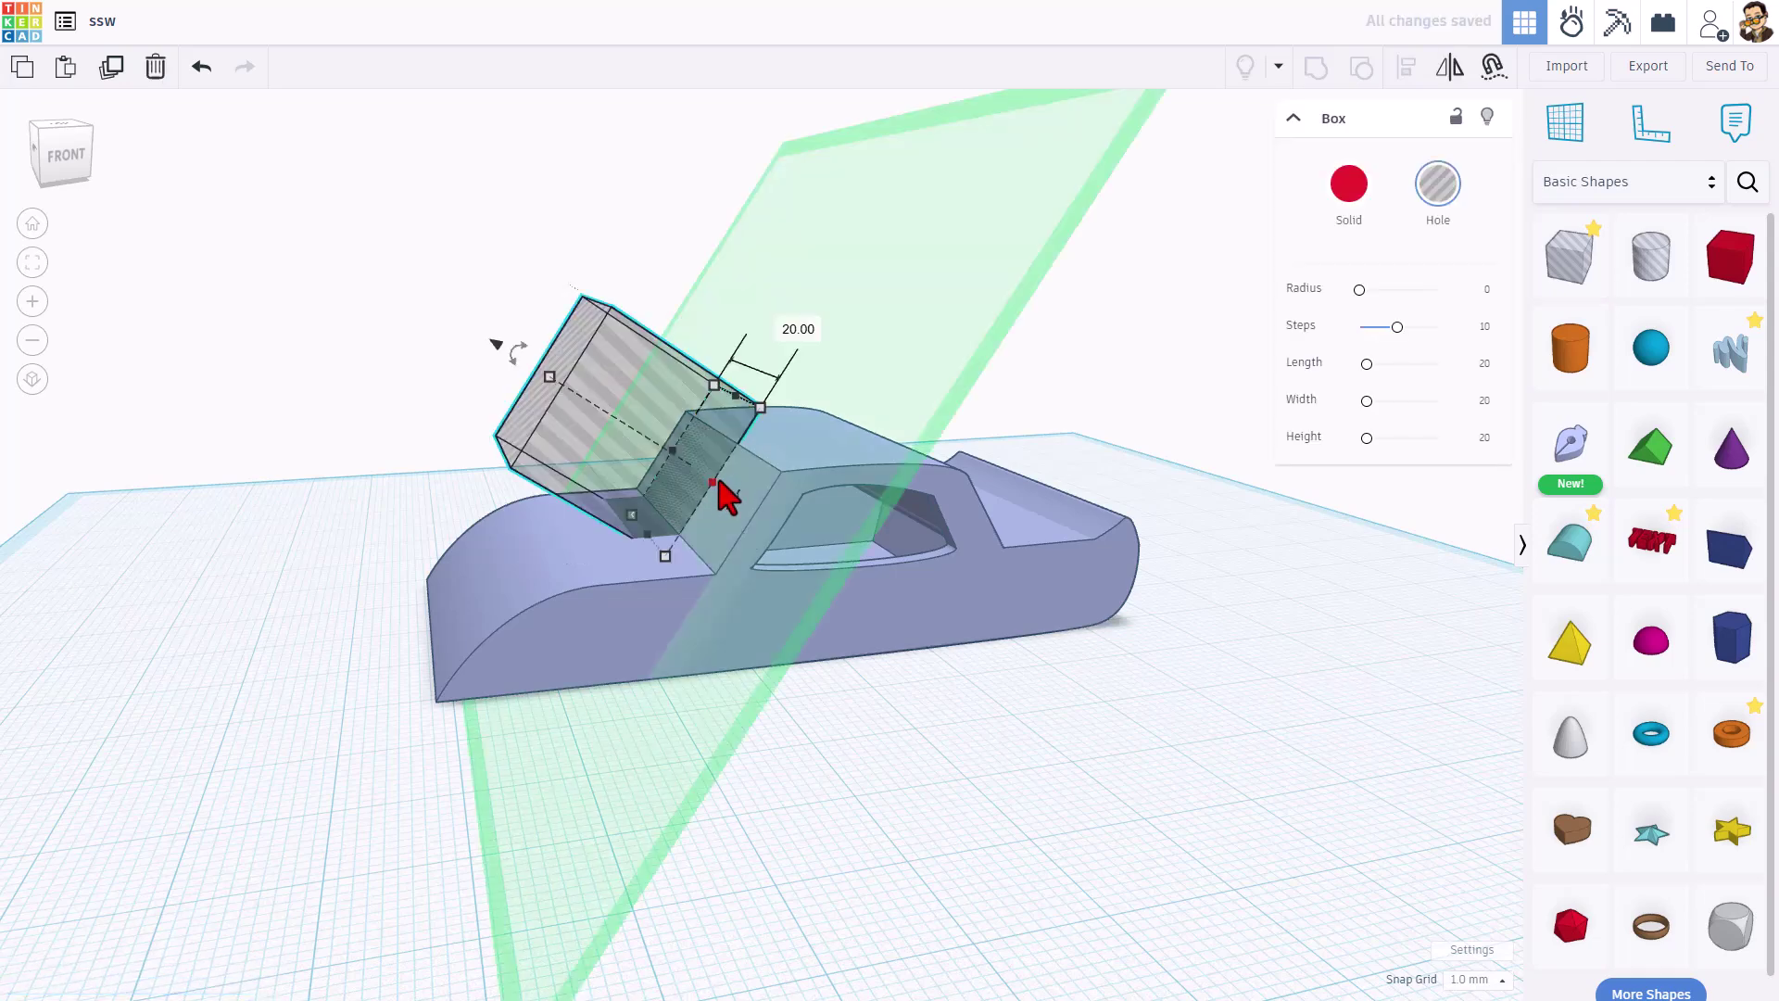
{"action": "right_click_drag", "start_coordinate": [714, 555], "coordinate": [846, 507]}
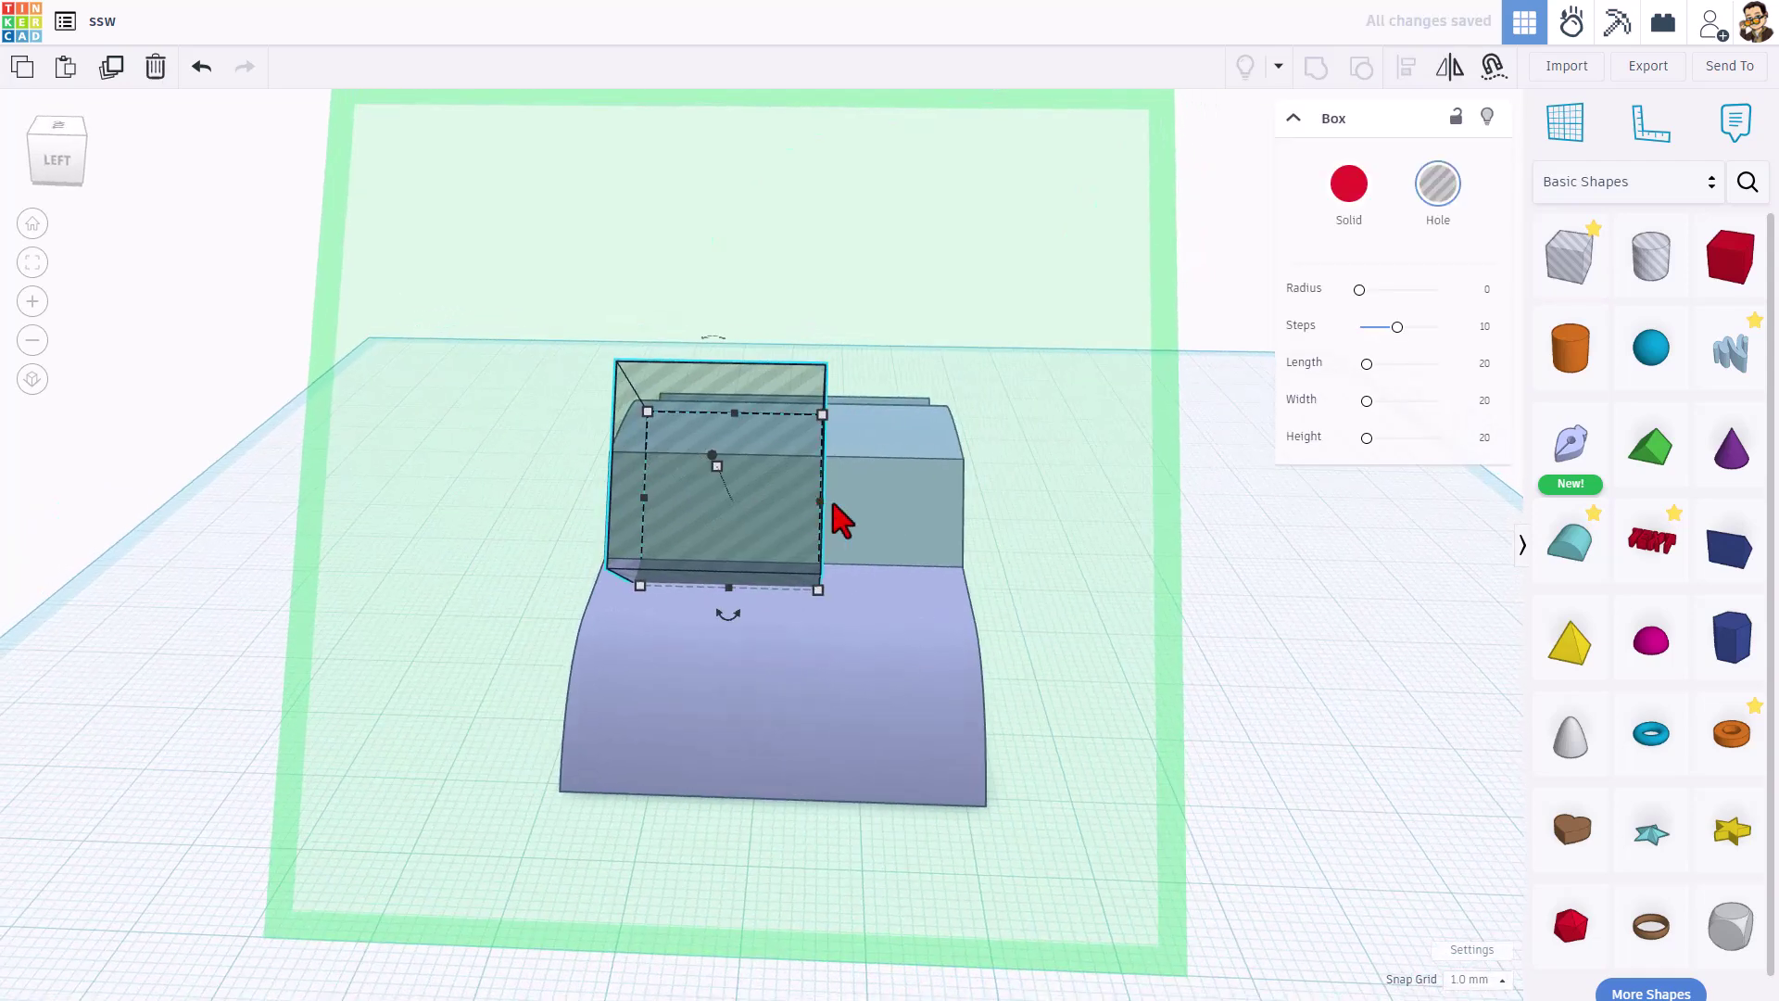
{"action": "left_click_drag", "start_coordinate": [821, 501], "coordinate": [901, 505]}
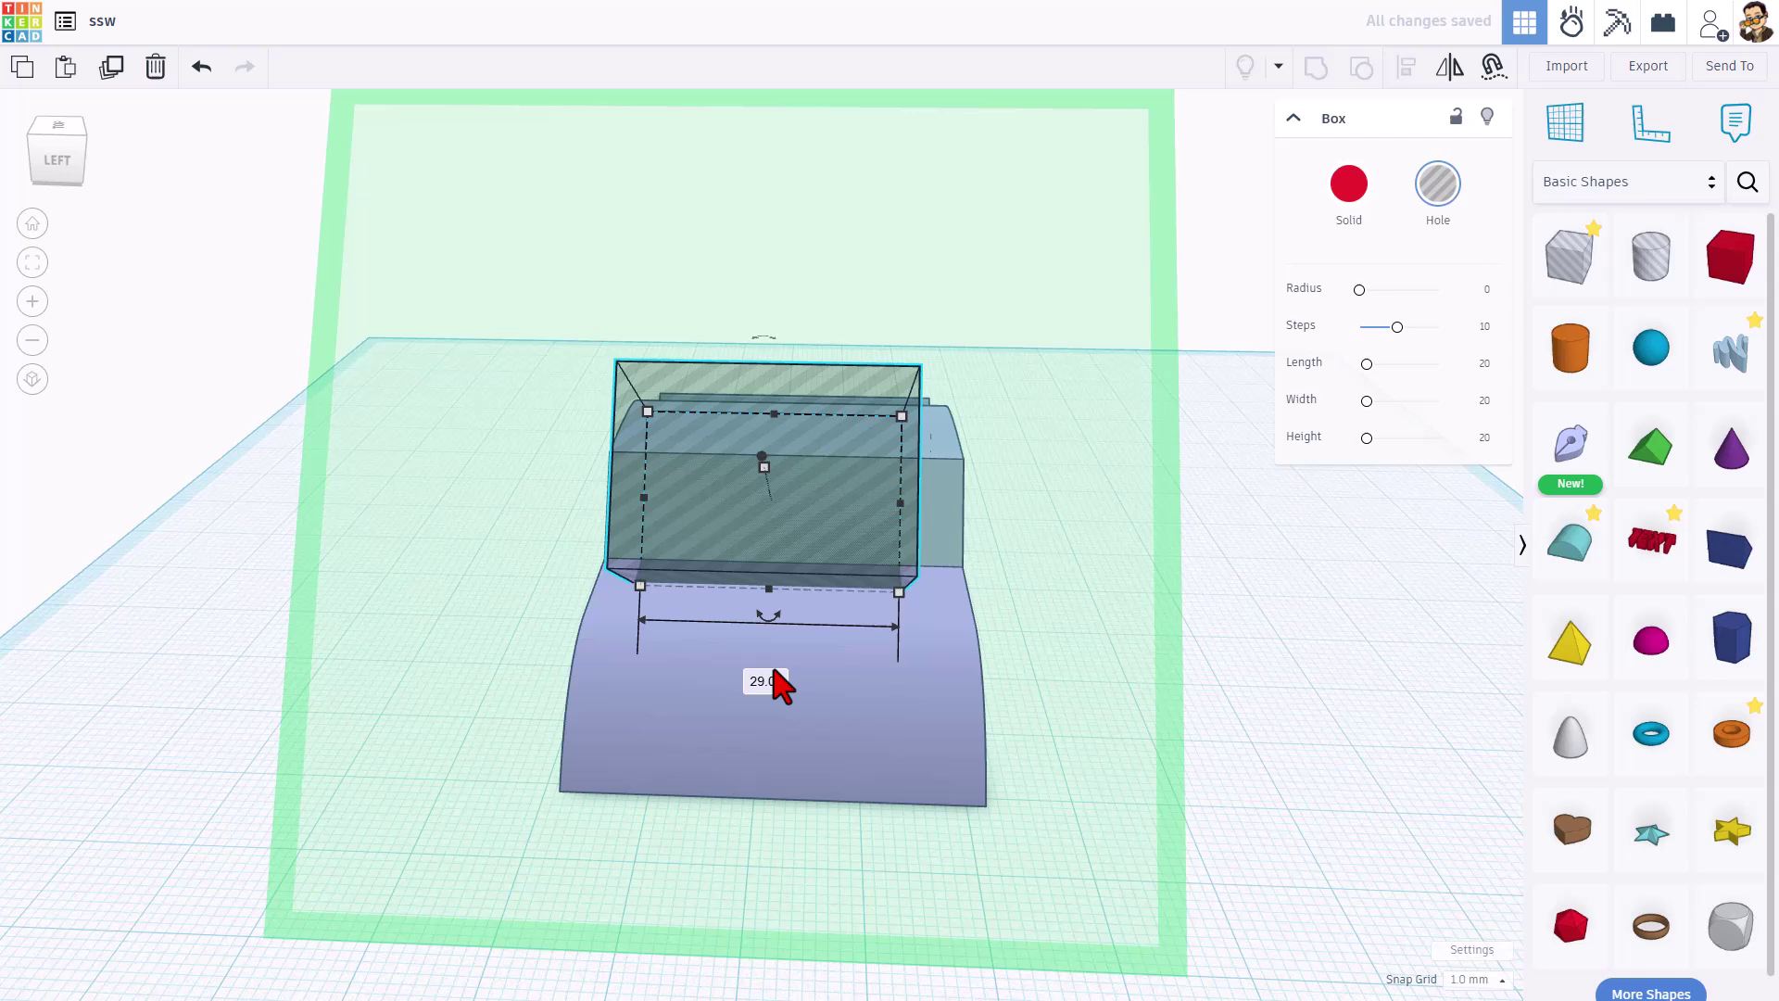
{"action": "left_click", "coordinate": [767, 686]}
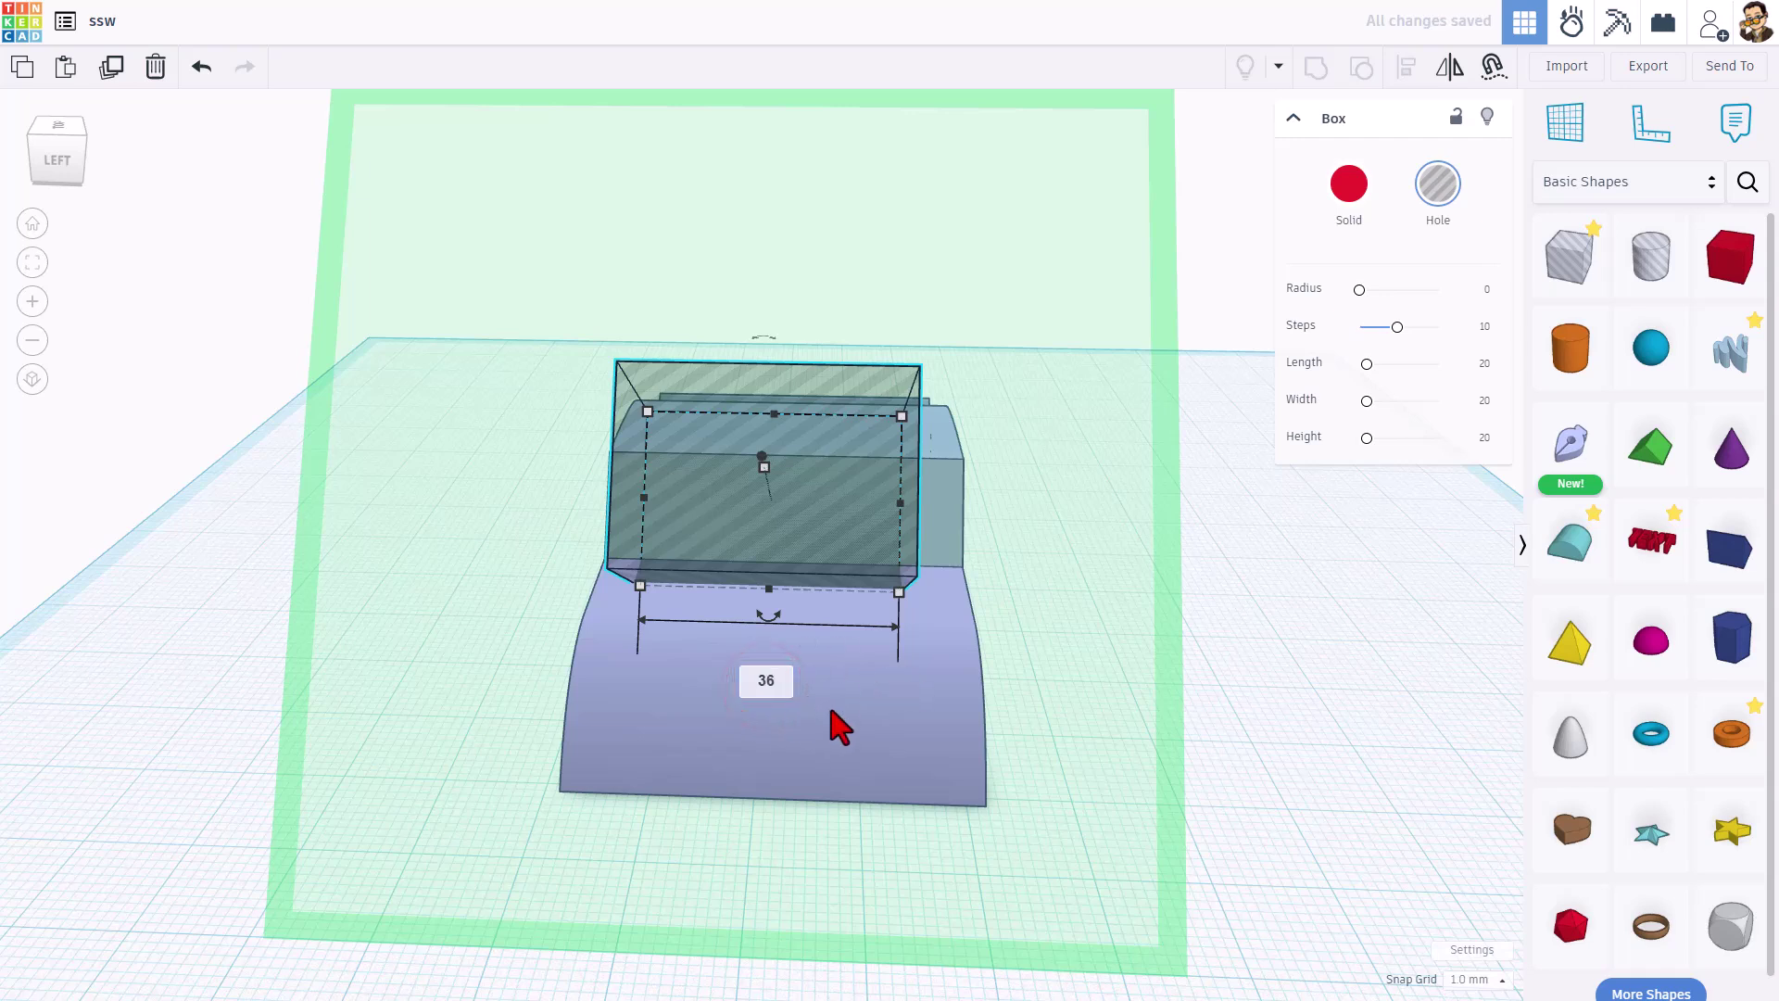
{"action": "key", "text": "Return"}
{"action": "left_click_drag", "start_coordinate": [804, 407], "coordinate": [802, 469]}
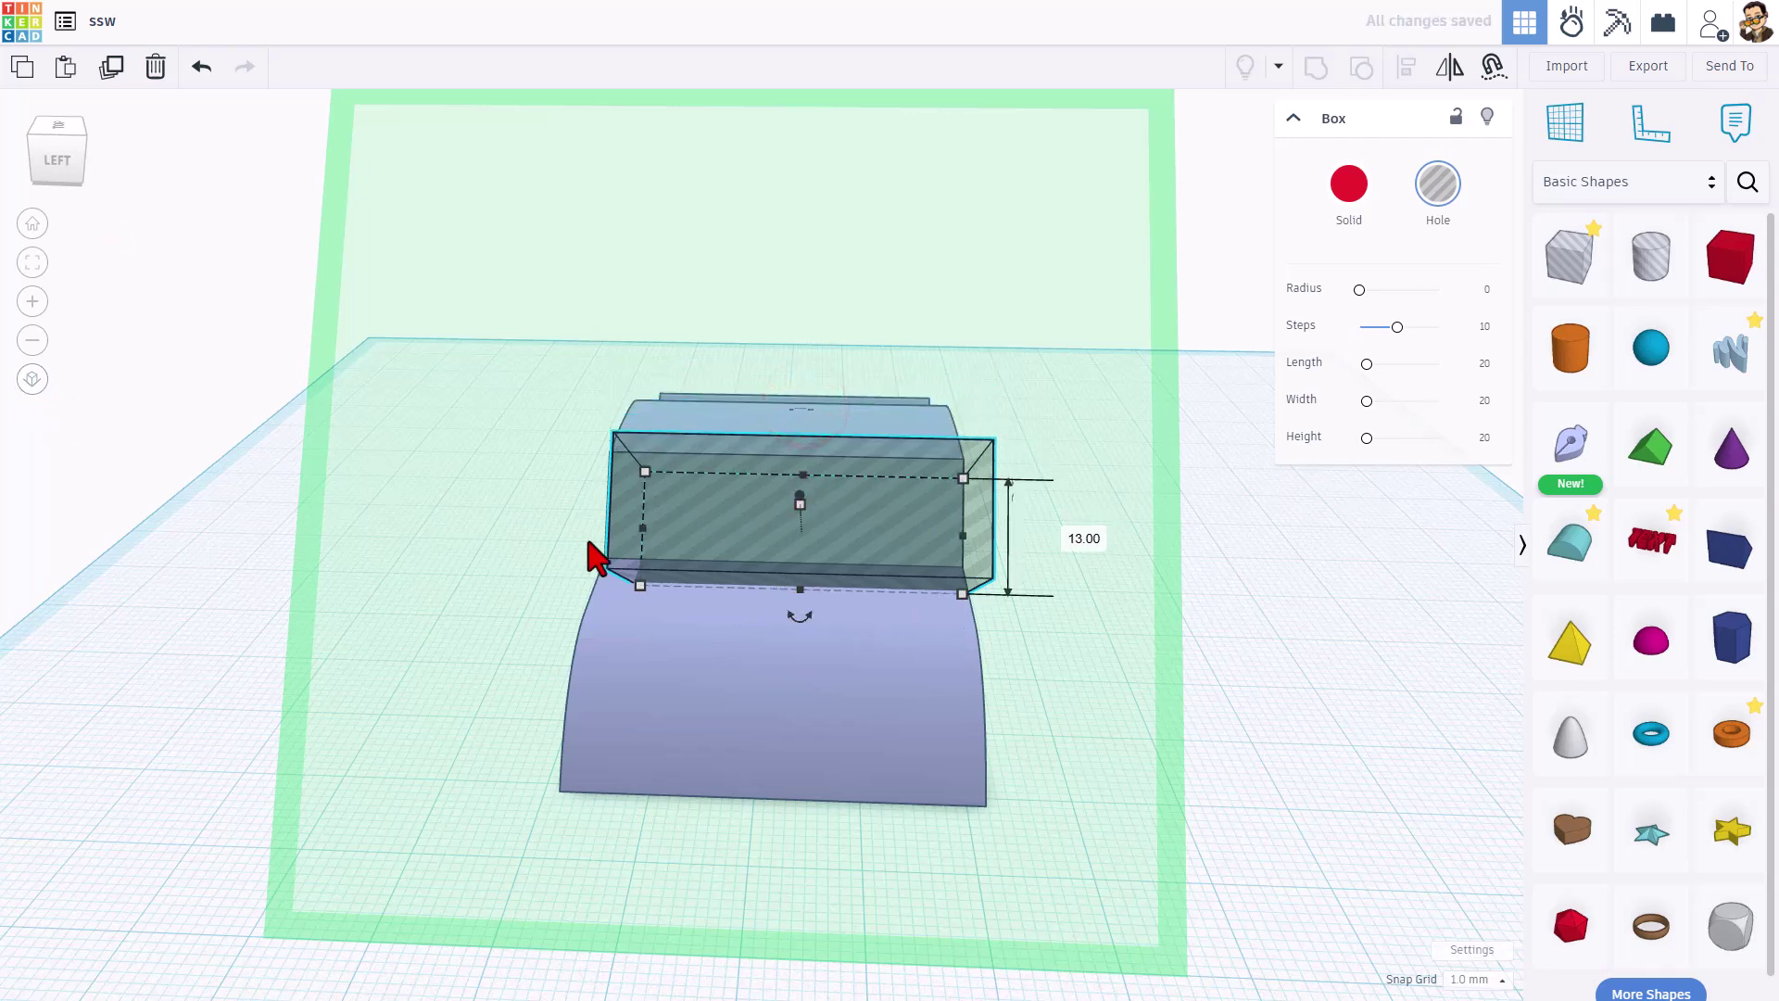
{"action": "left_click_drag", "start_coordinate": [797, 591], "coordinate": [805, 556]}
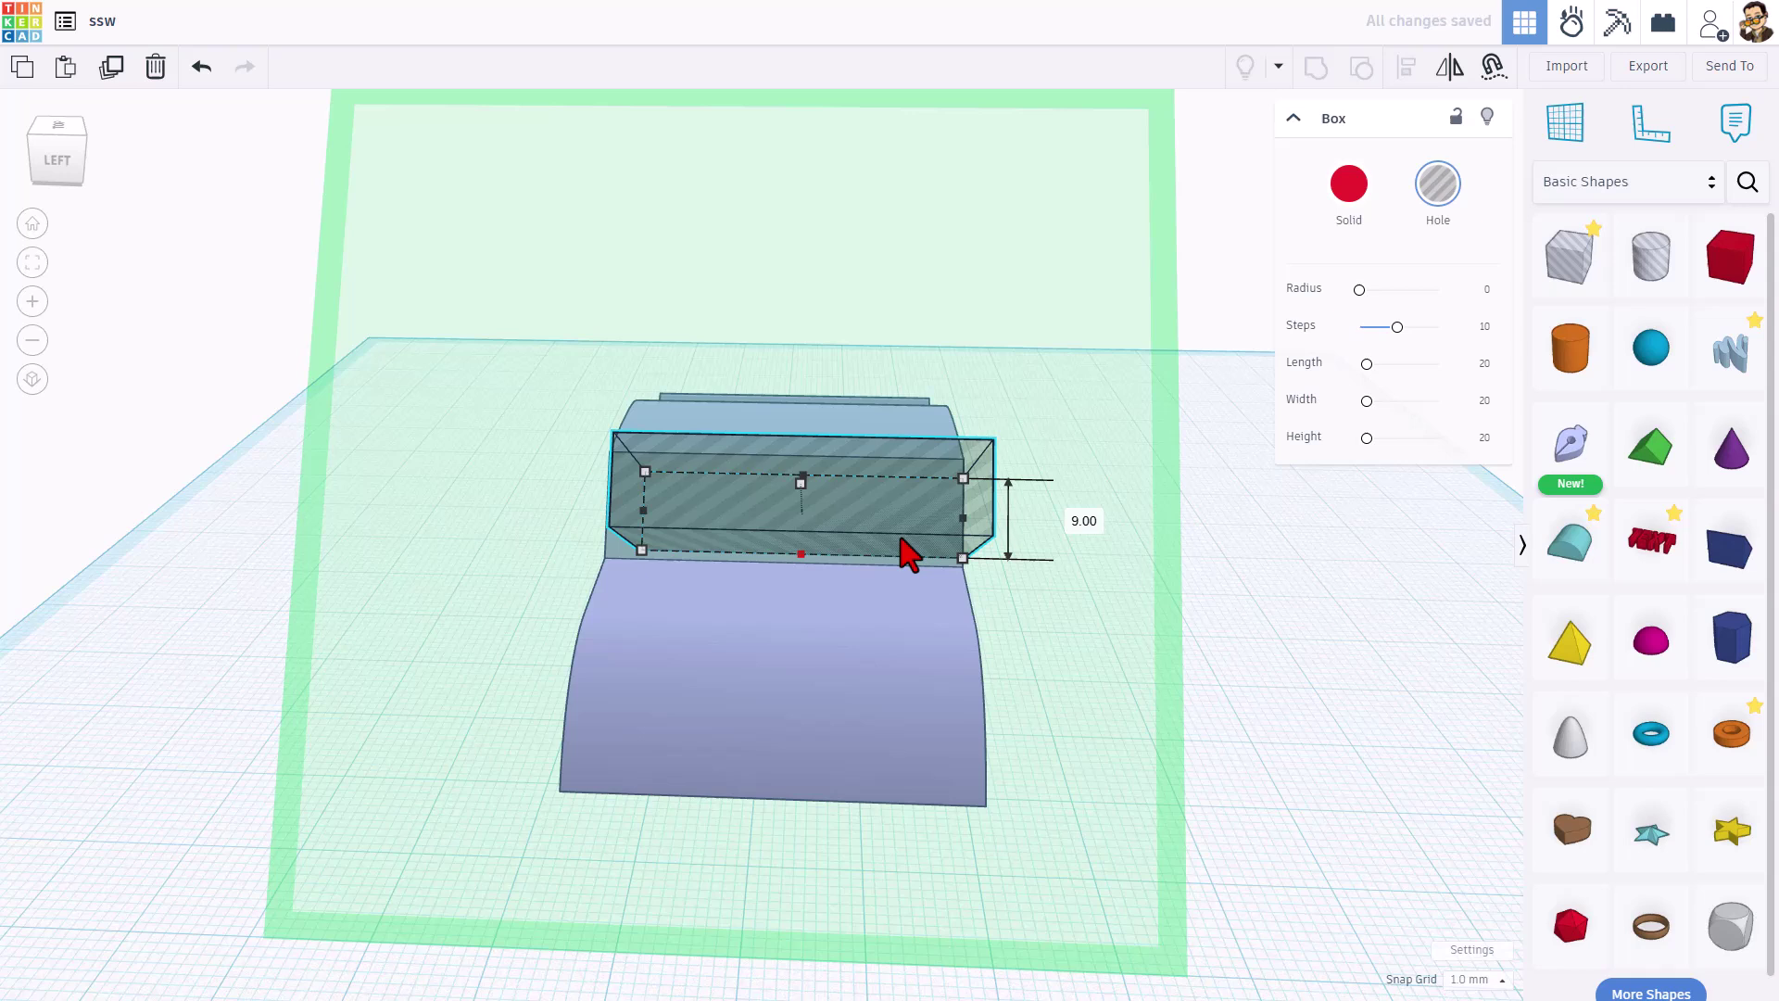
- Align the hole box to the middle of the car body's width
{"action": "left_click", "coordinate": [533, 424]}
{"action": "left_click_drag", "start_coordinate": [507, 424], "coordinate": [852, 515]}
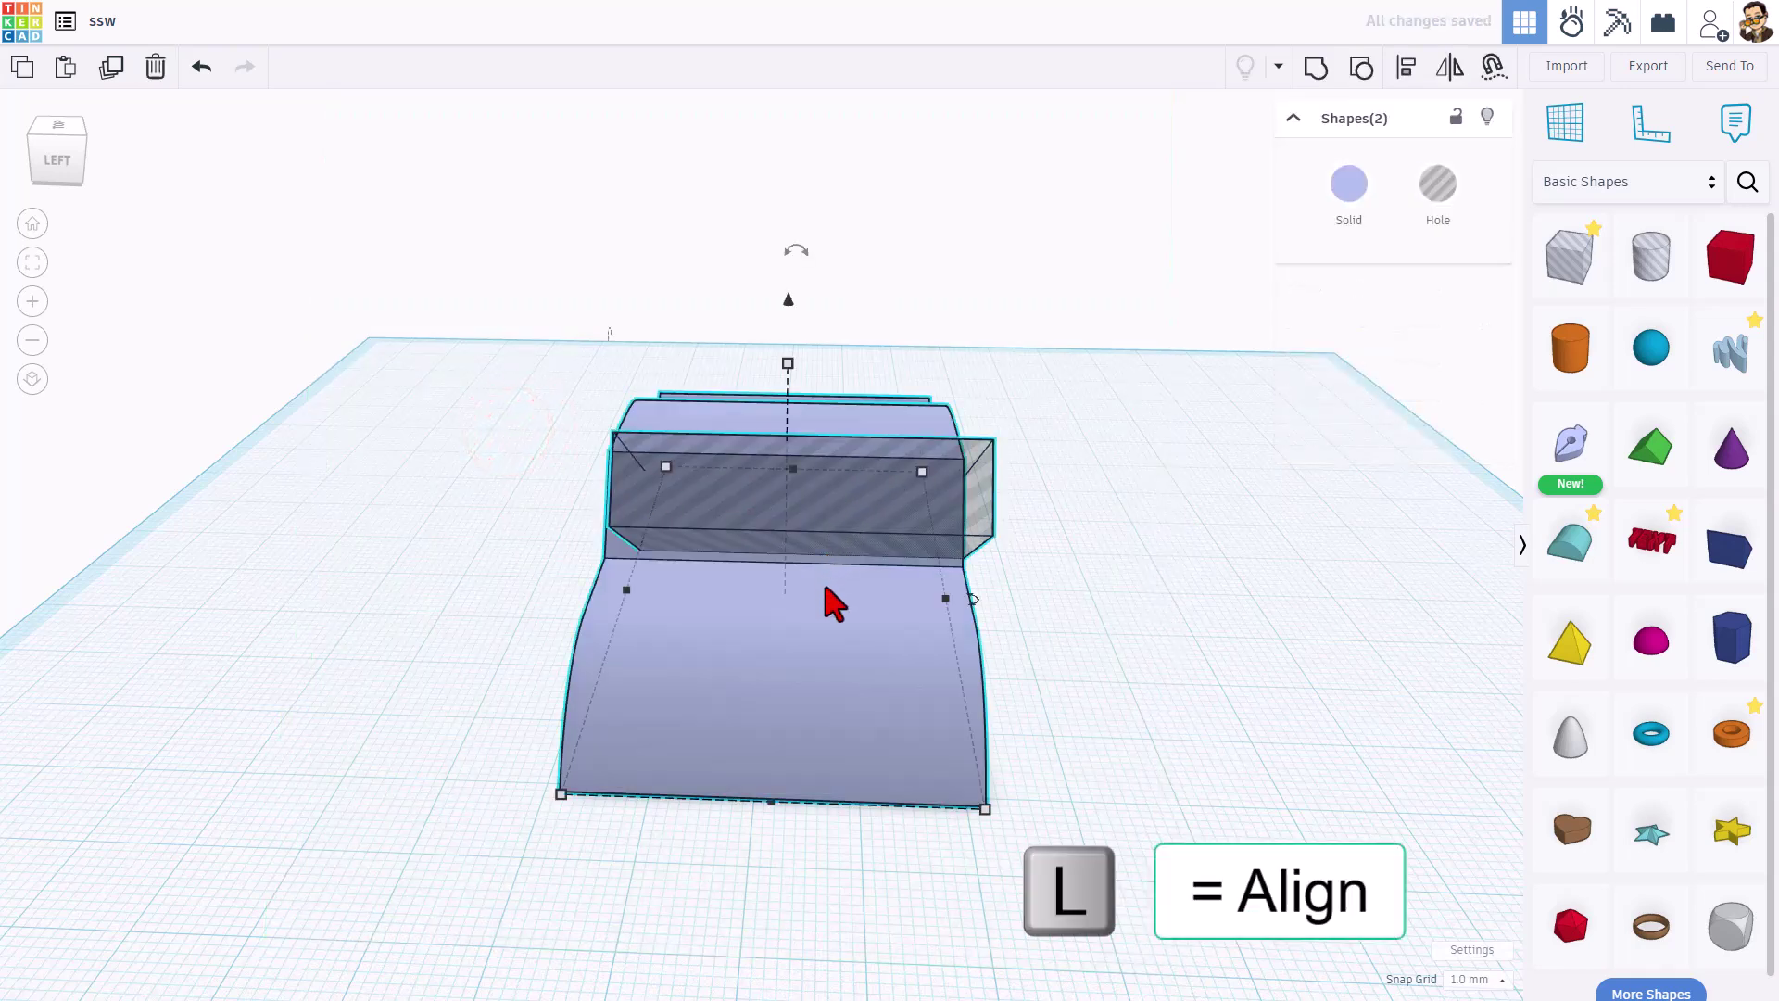
{"action": "key", "text": "l"}
{"action": "left_click", "coordinate": [742, 704]}
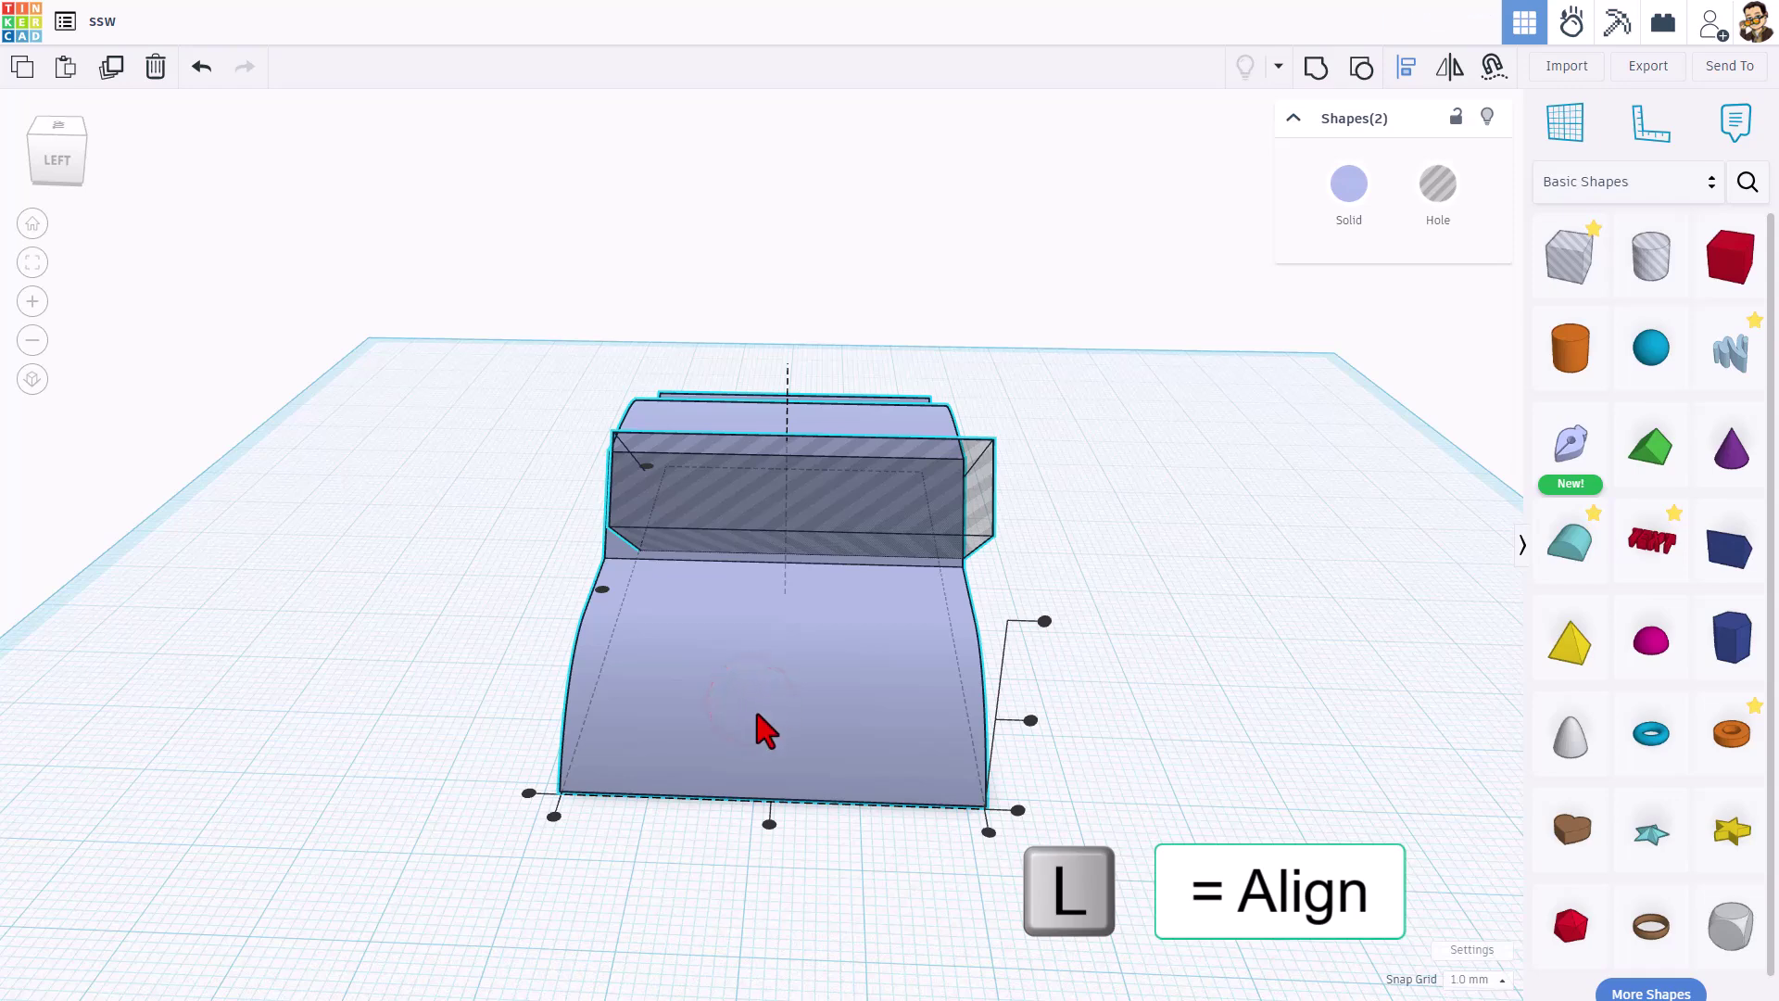
{"action": "left_click", "coordinate": [769, 823]}
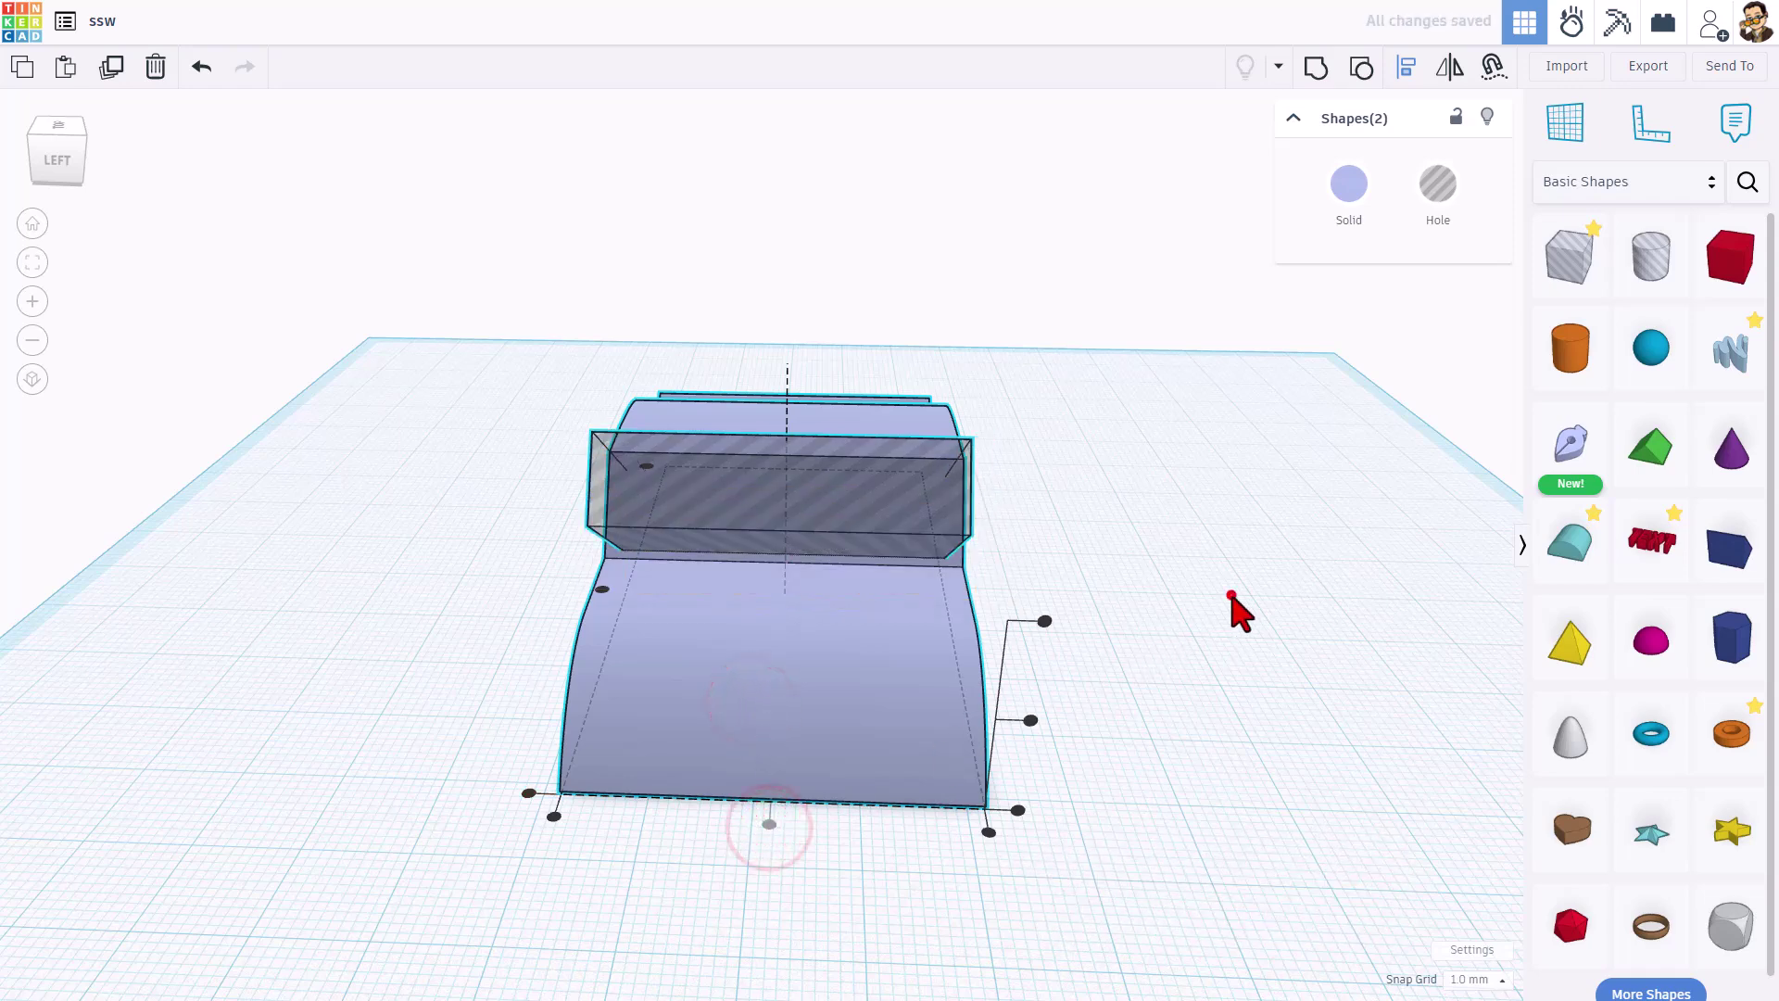
{"action": "left_click", "coordinate": [1229, 601]}
{"action": "right_click_drag", "start_coordinate": [1226, 603], "coordinate": [702, 535]}
- Slide the tilted hole box 5 mm down along its own workplane into the car front
{"action": "key", "text": "ctrl+z"}
{"action": "right_click_drag", "start_coordinate": [897, 608], "coordinate": [608, 413]}
{"action": "left_click", "coordinate": [608, 413]}
{"action": "left_click_drag", "start_coordinate": [619, 290], "coordinate": [623, 397]}
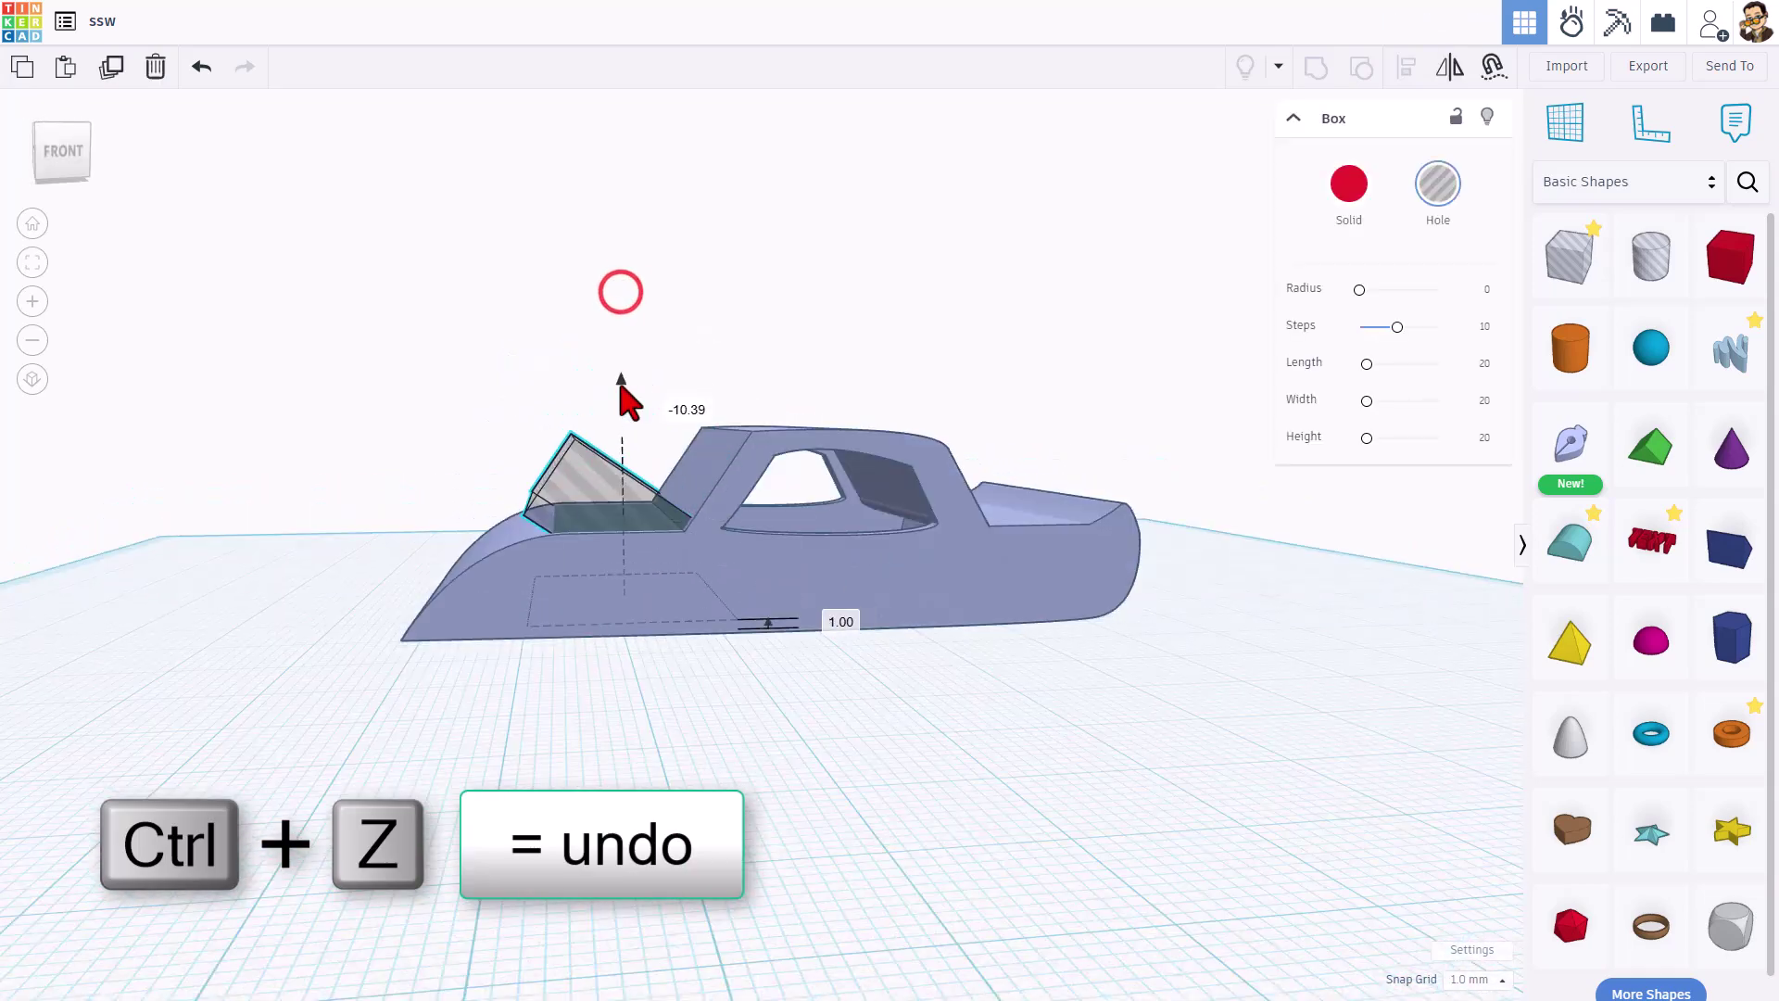
{"action": "key", "text": "ctrl+z"}
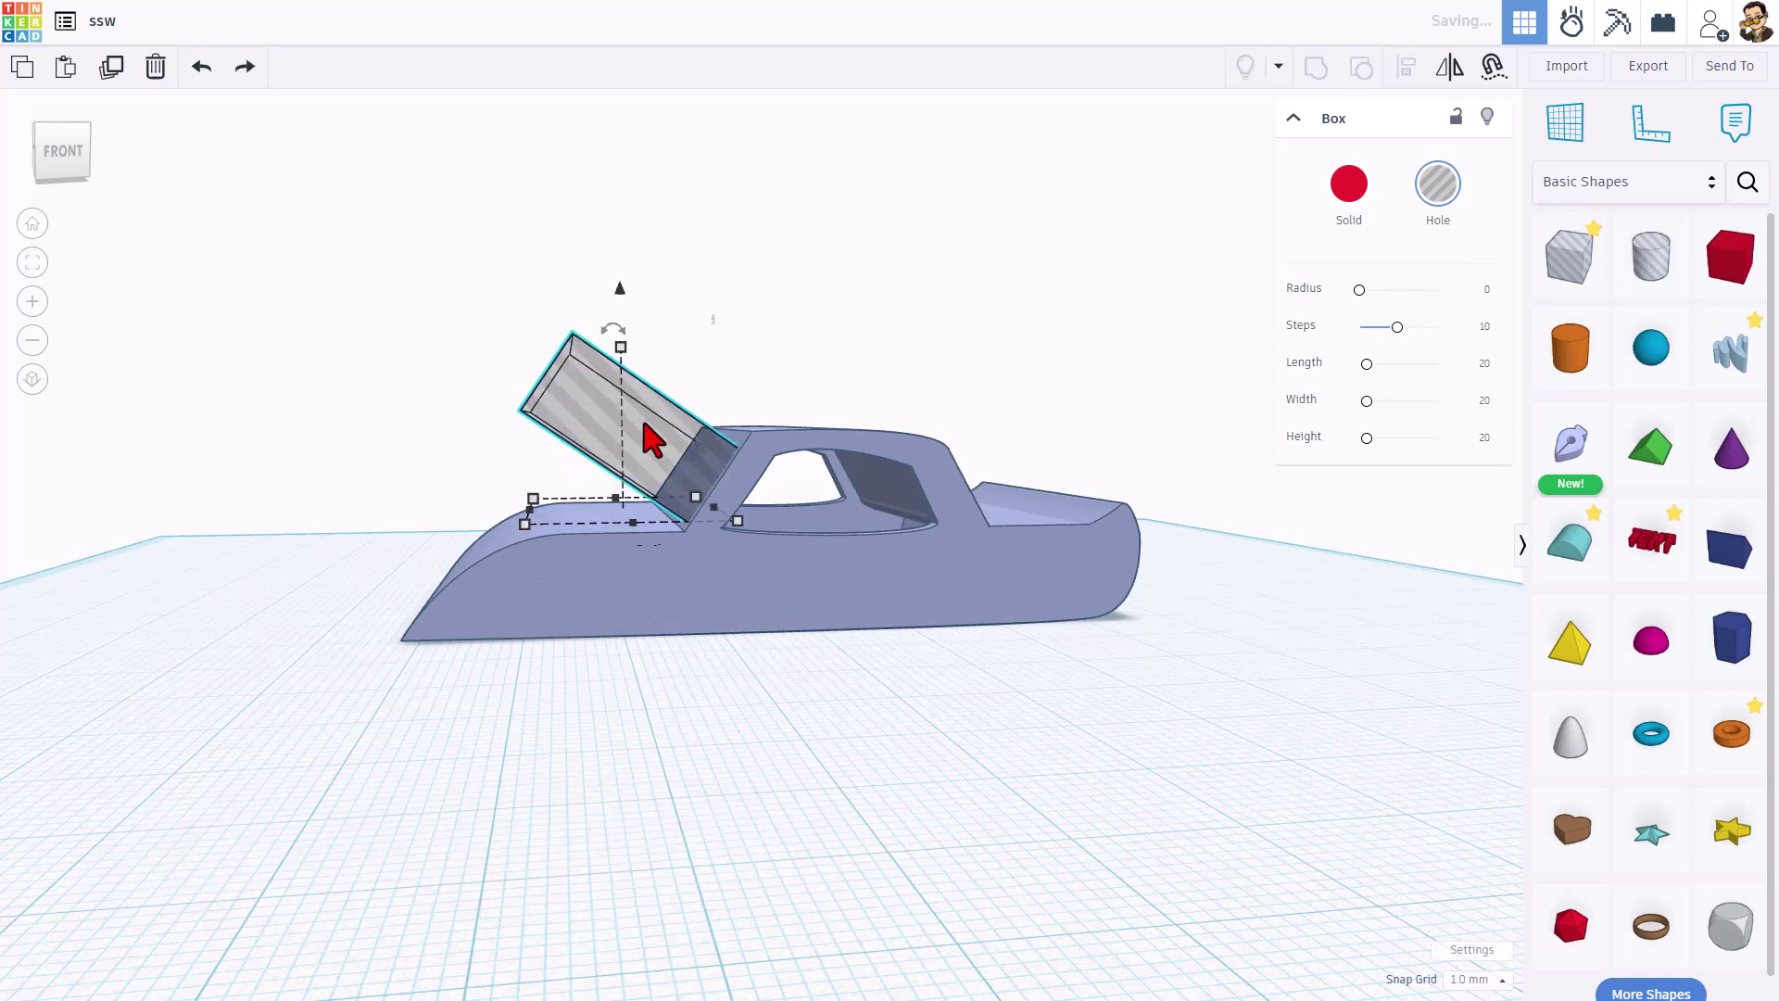
{"action": "key", "text": "e"}
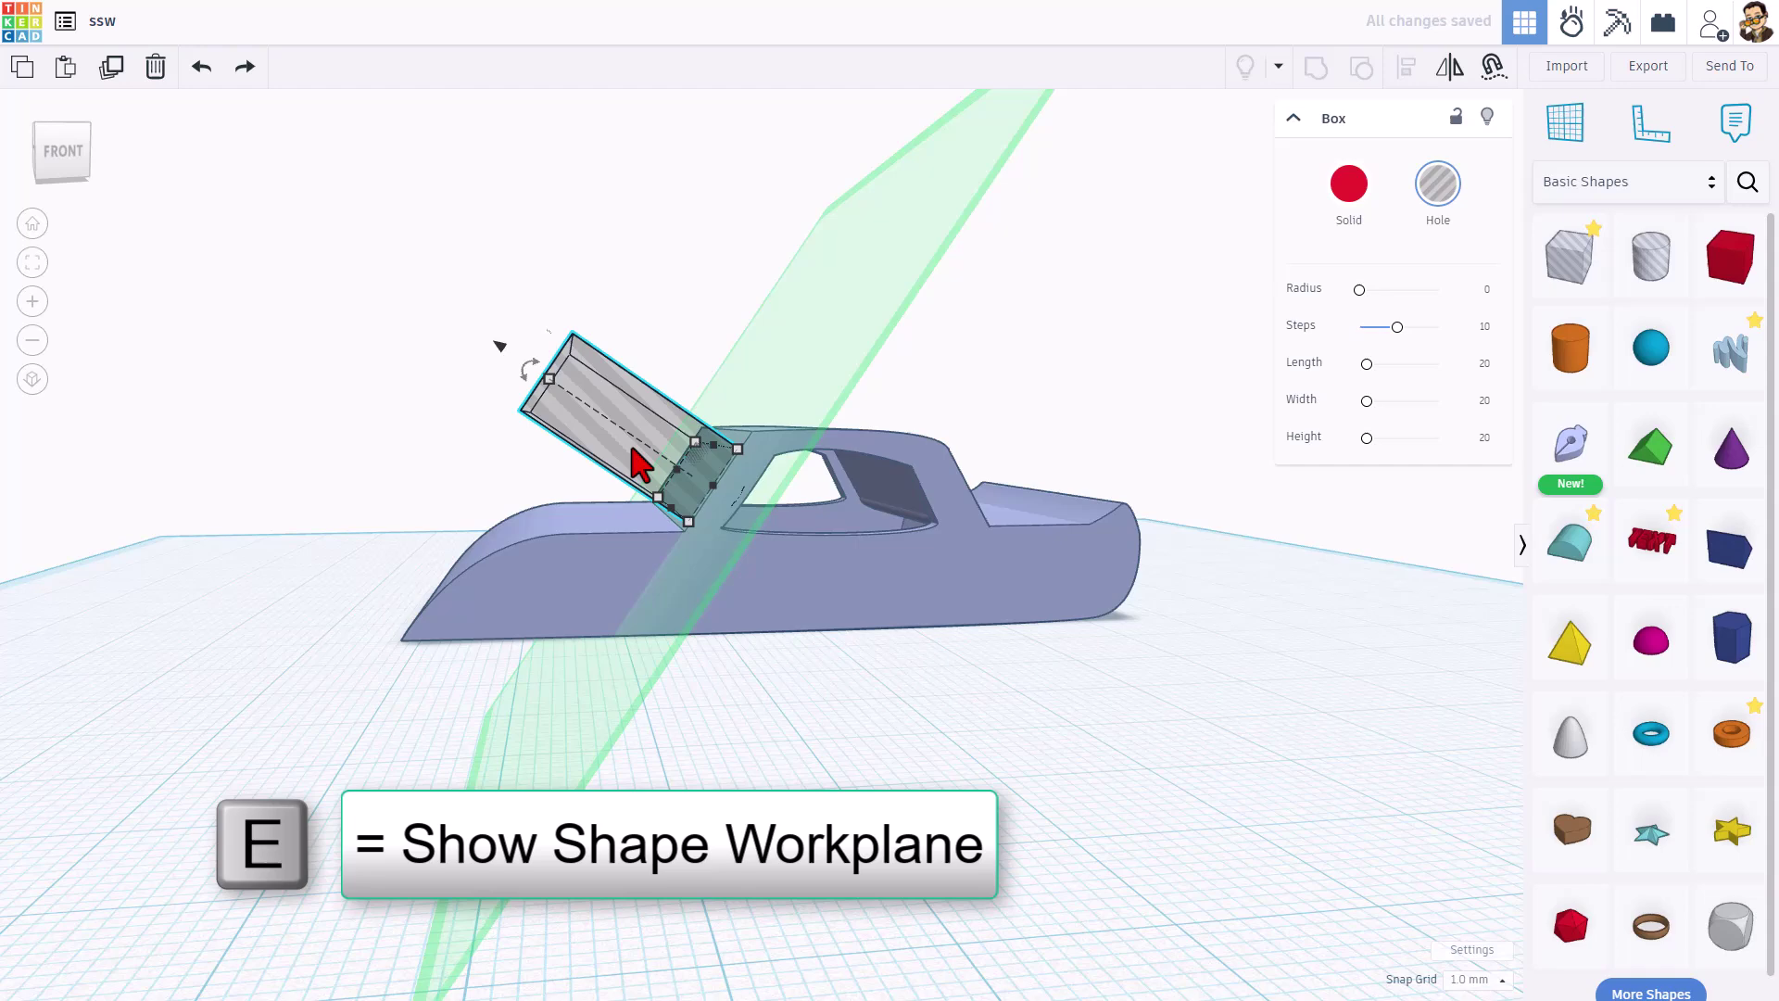
{"action": "left_click_drag", "start_coordinate": [505, 352], "coordinate": [527, 395]}
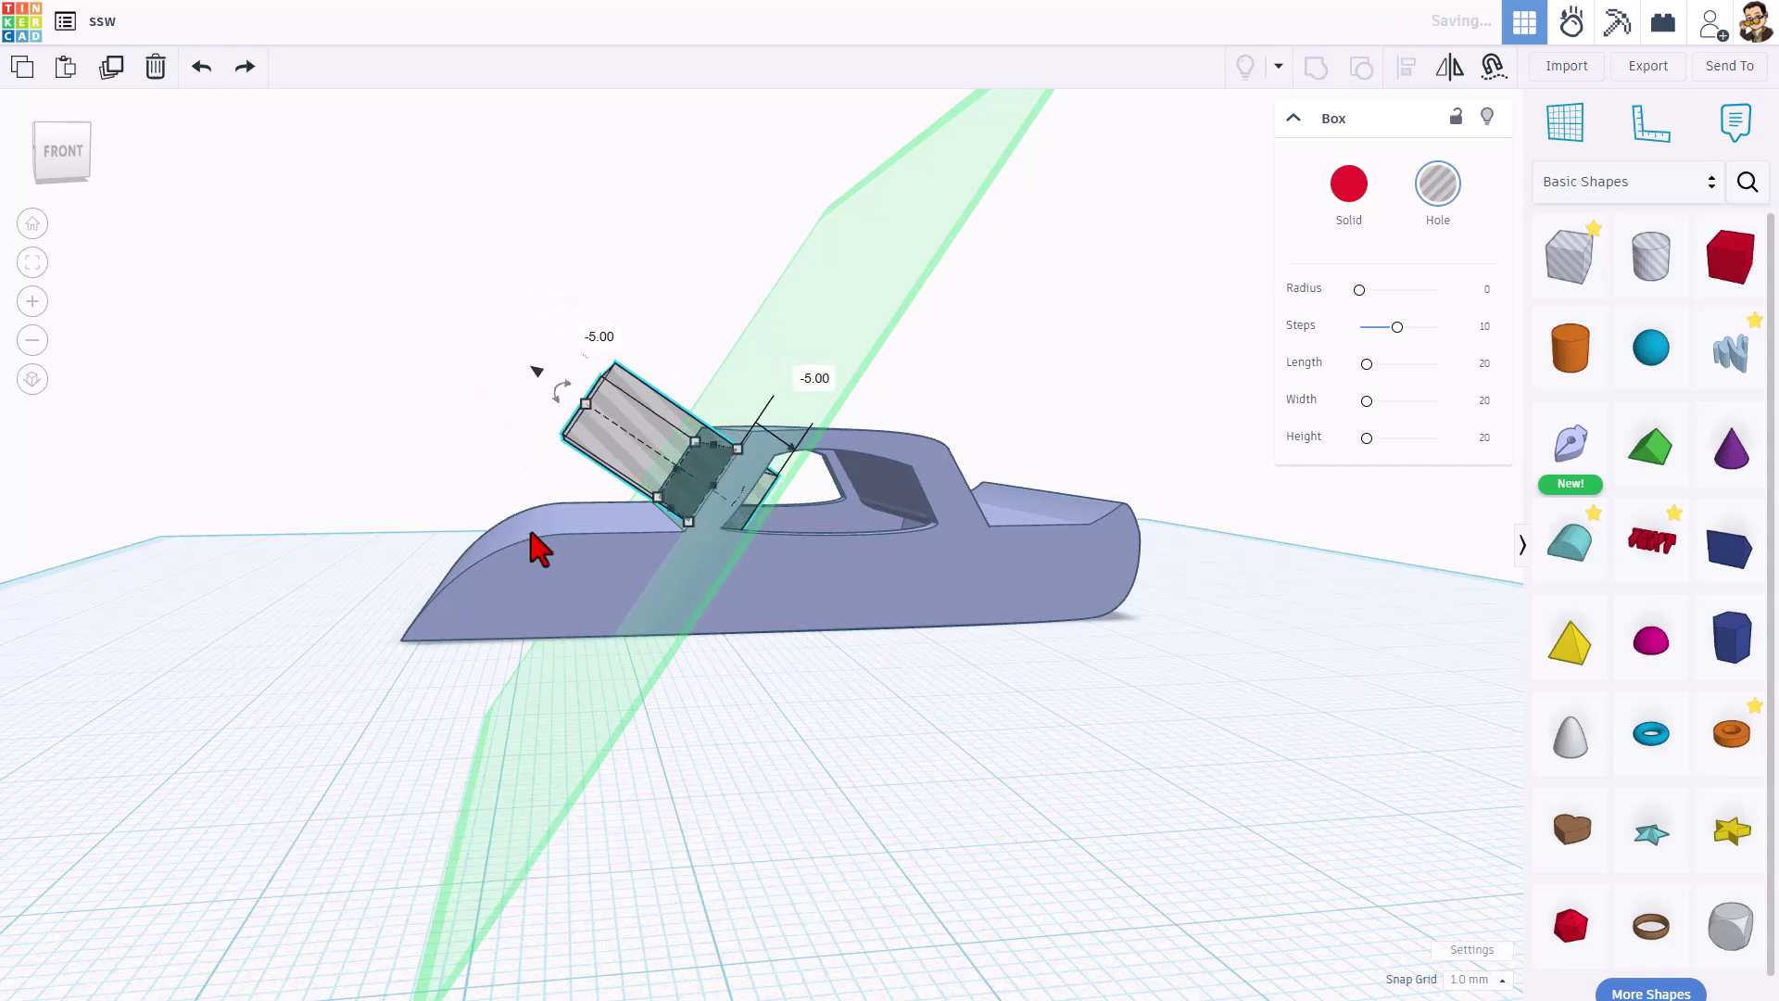
- Group the hole box together with the car body
{"action": "right_click_drag", "start_coordinate": [768, 619], "coordinate": [1064, 655]}
{"action": "left_click", "coordinate": [1064, 655]}
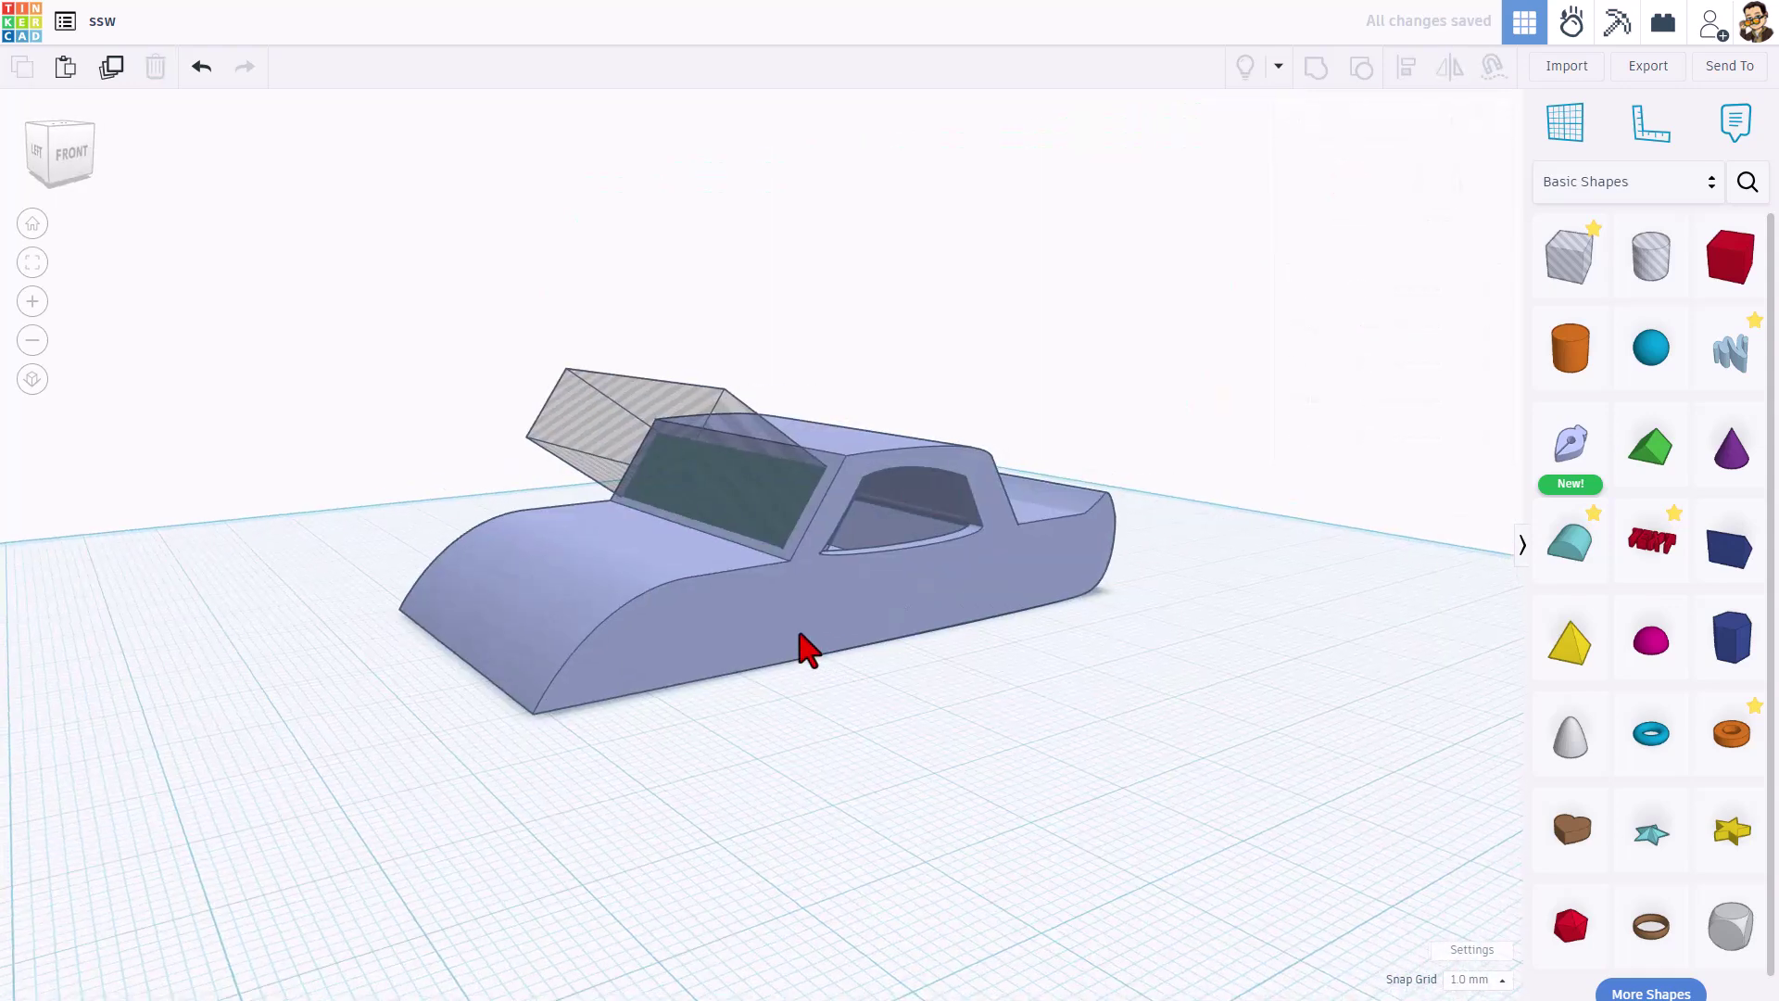
{"action": "right_click_drag", "start_coordinate": [798, 647], "coordinate": [623, 623]}
{"action": "left_click_drag", "start_coordinate": [448, 441], "coordinate": [767, 576]}
{"action": "key", "text": "ctrl+g"}
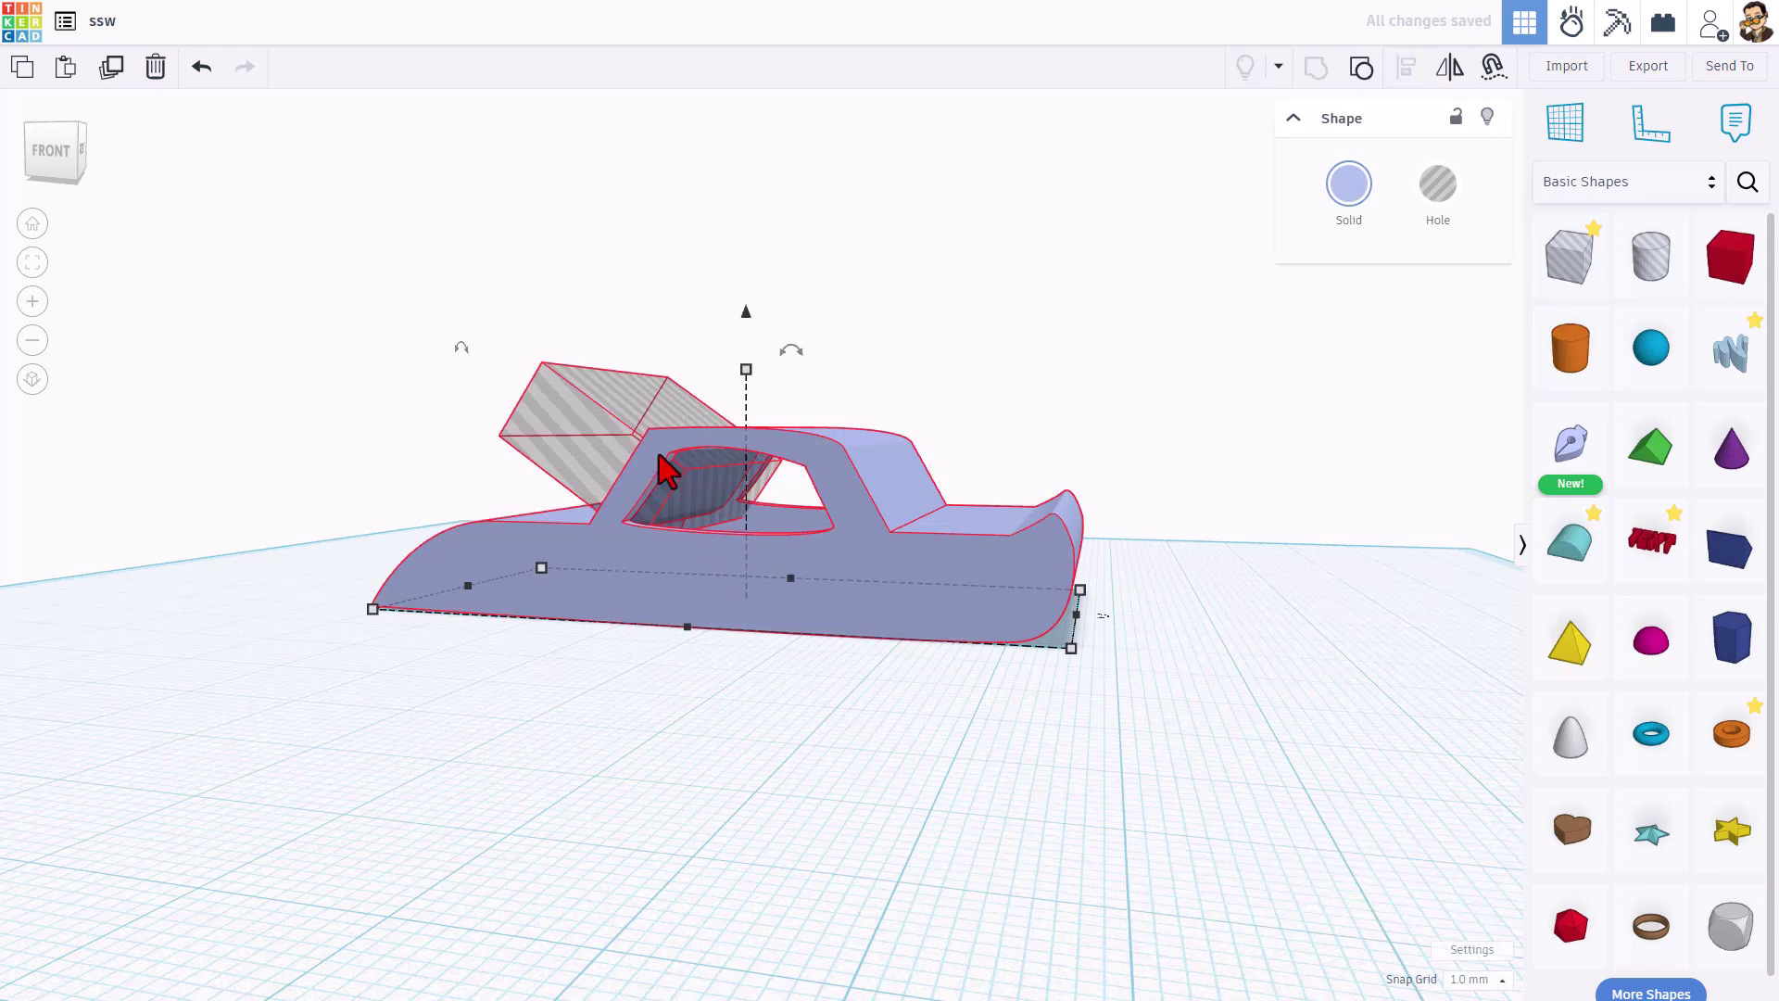
- Test lifting the car 6 mm, undo it, and orbit around to inspect the windshield cut
{"action": "right_click_drag", "start_coordinate": [615, 469], "coordinate": [936, 516]}
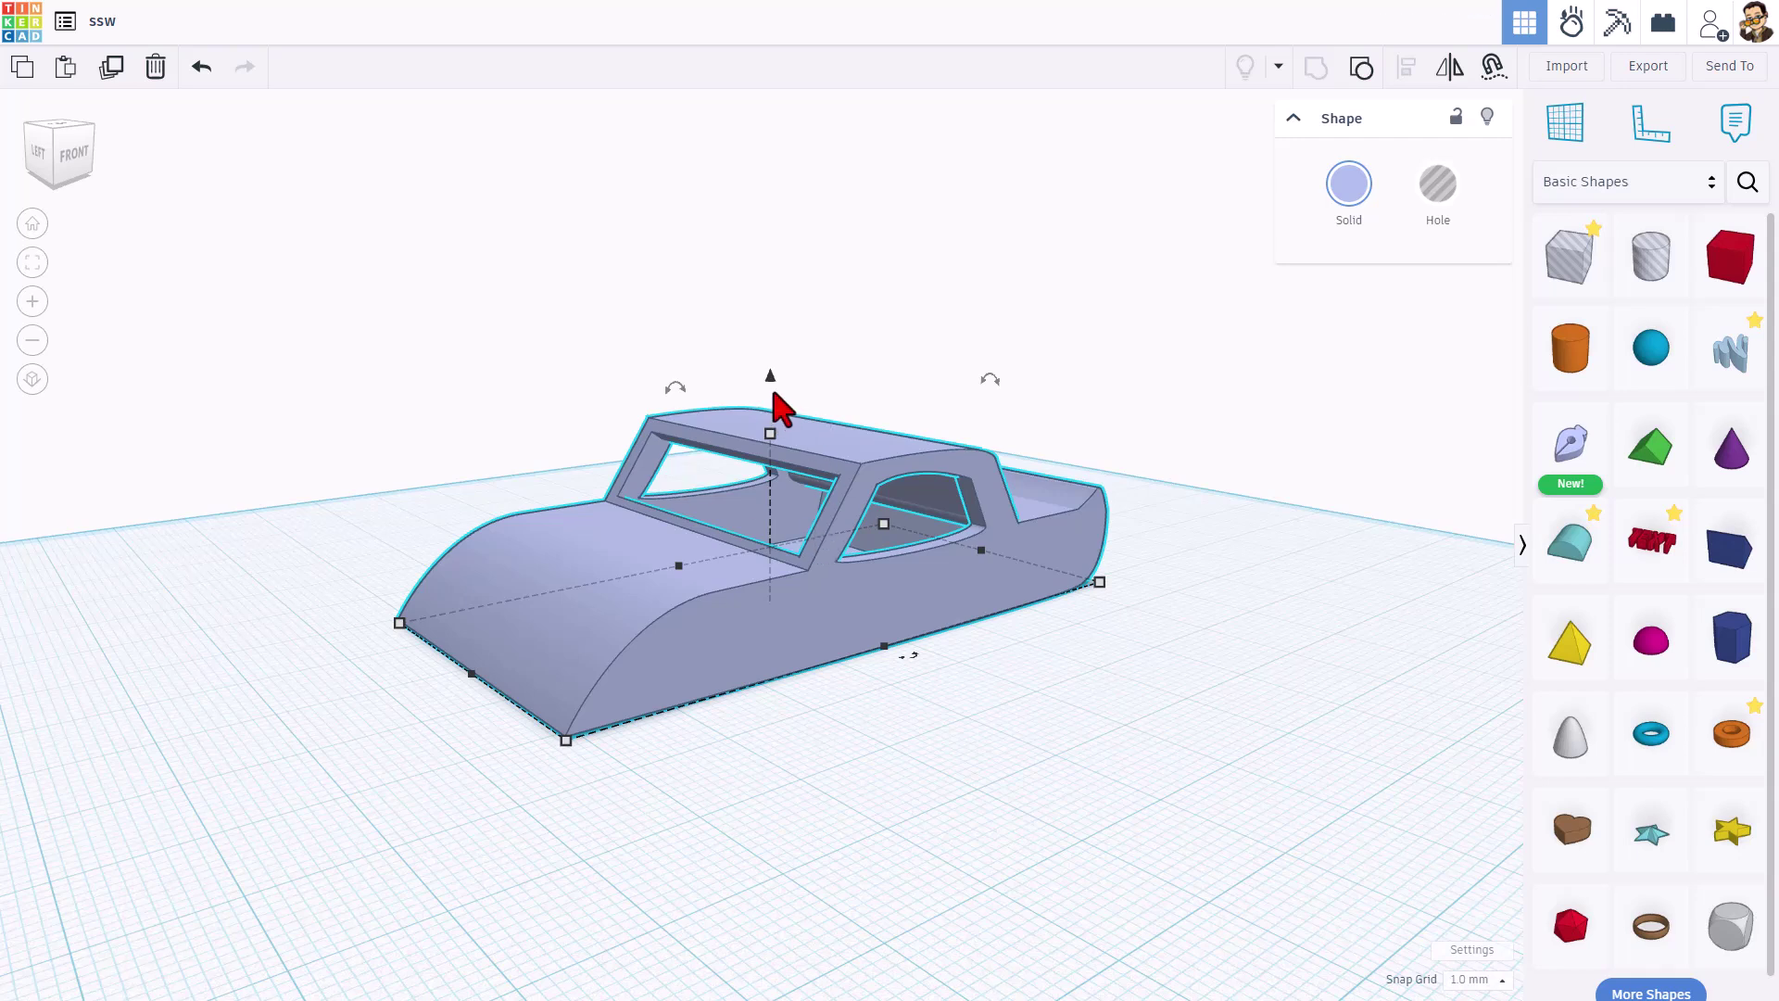
{"action": "mouse_move", "coordinate": [773, 381]}
{"action": "left_mouse_down"}
{"action": "mouse_move", "coordinate": [778, 310]}
{"action": "mouse_move", "coordinate": [763, 389]}
{"action": "left_mouse_up"}
{"action": "key", "text": "ctrl+z"}
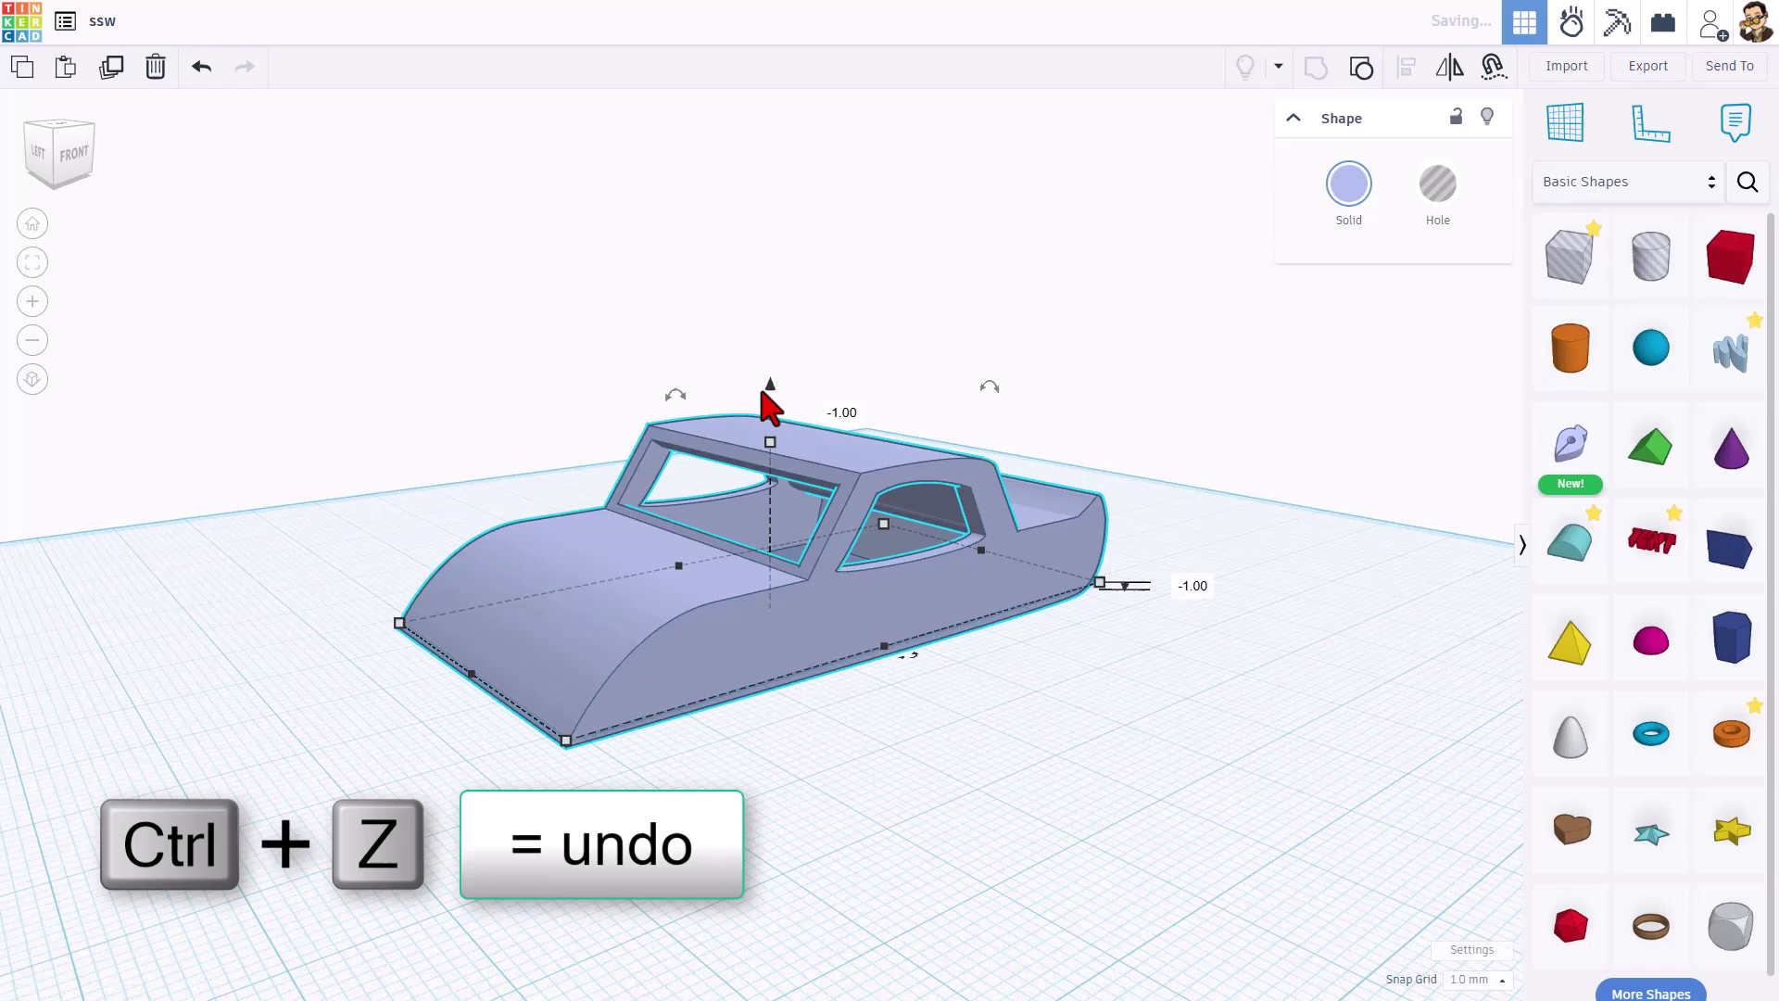
{"action": "key", "text": "ctrl+z"}
{"action": "right_click_drag", "start_coordinate": [1141, 704], "coordinate": [830, 544]}
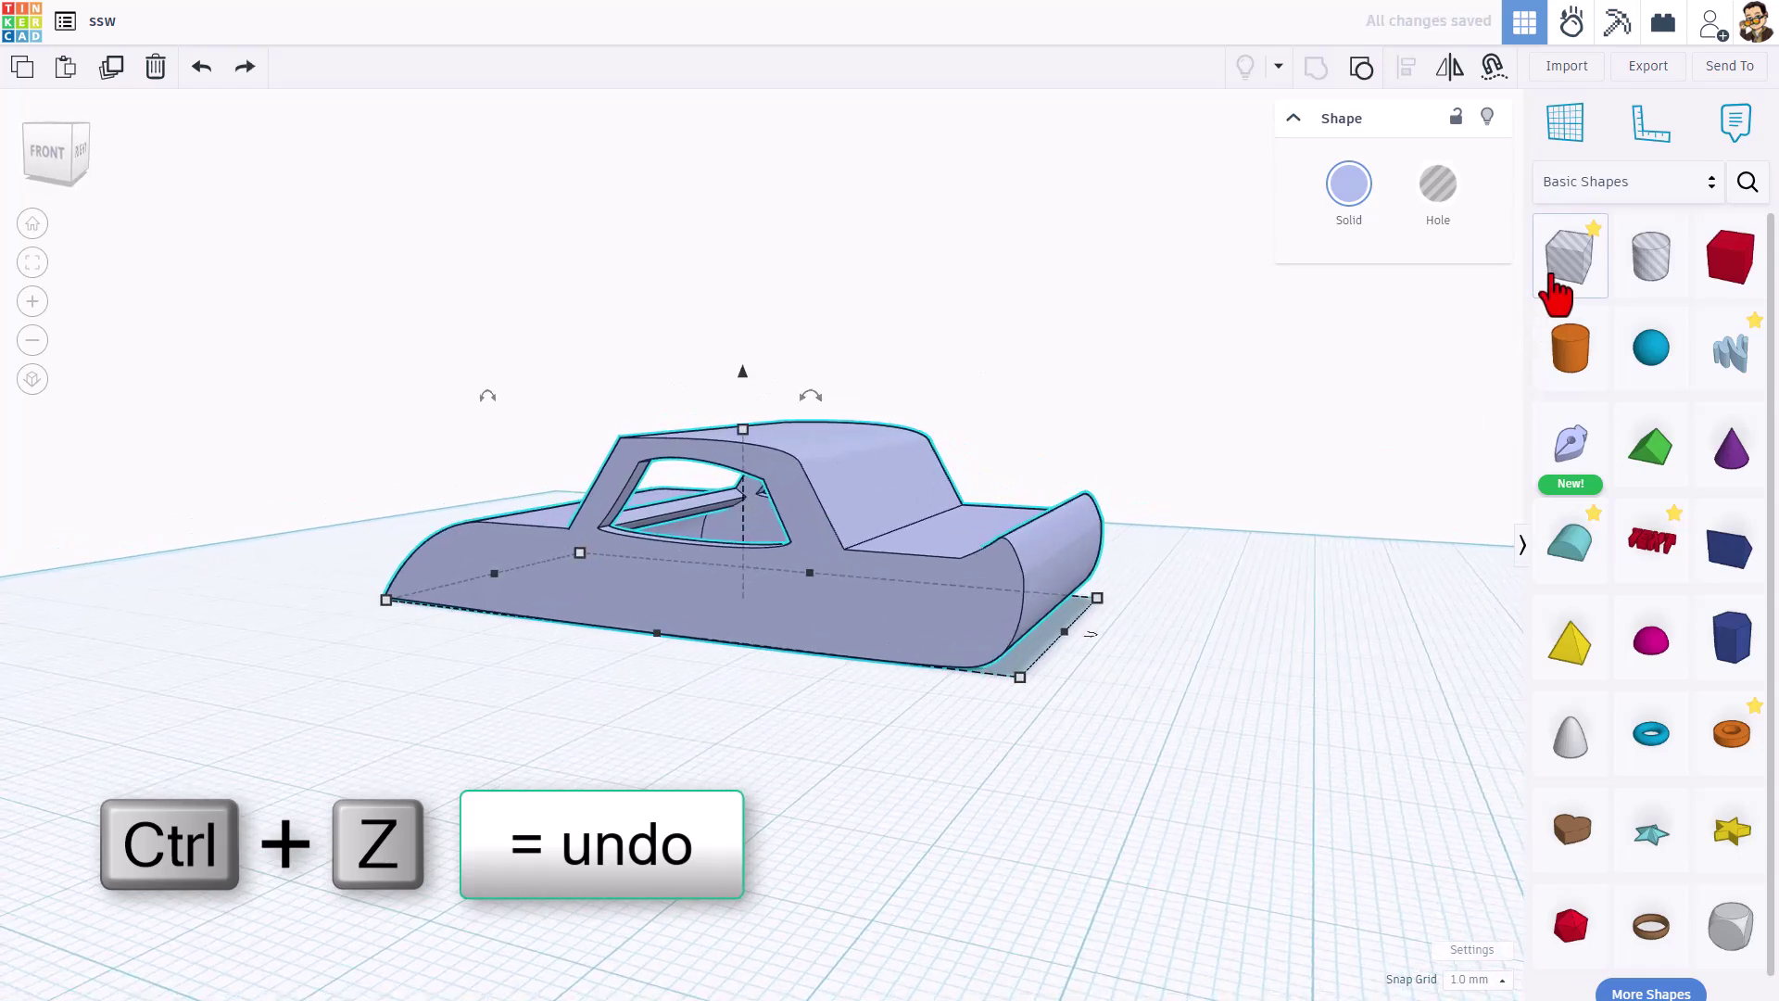
{"action": "right_click_drag", "start_coordinate": [871, 659], "coordinate": [1005, 500]}
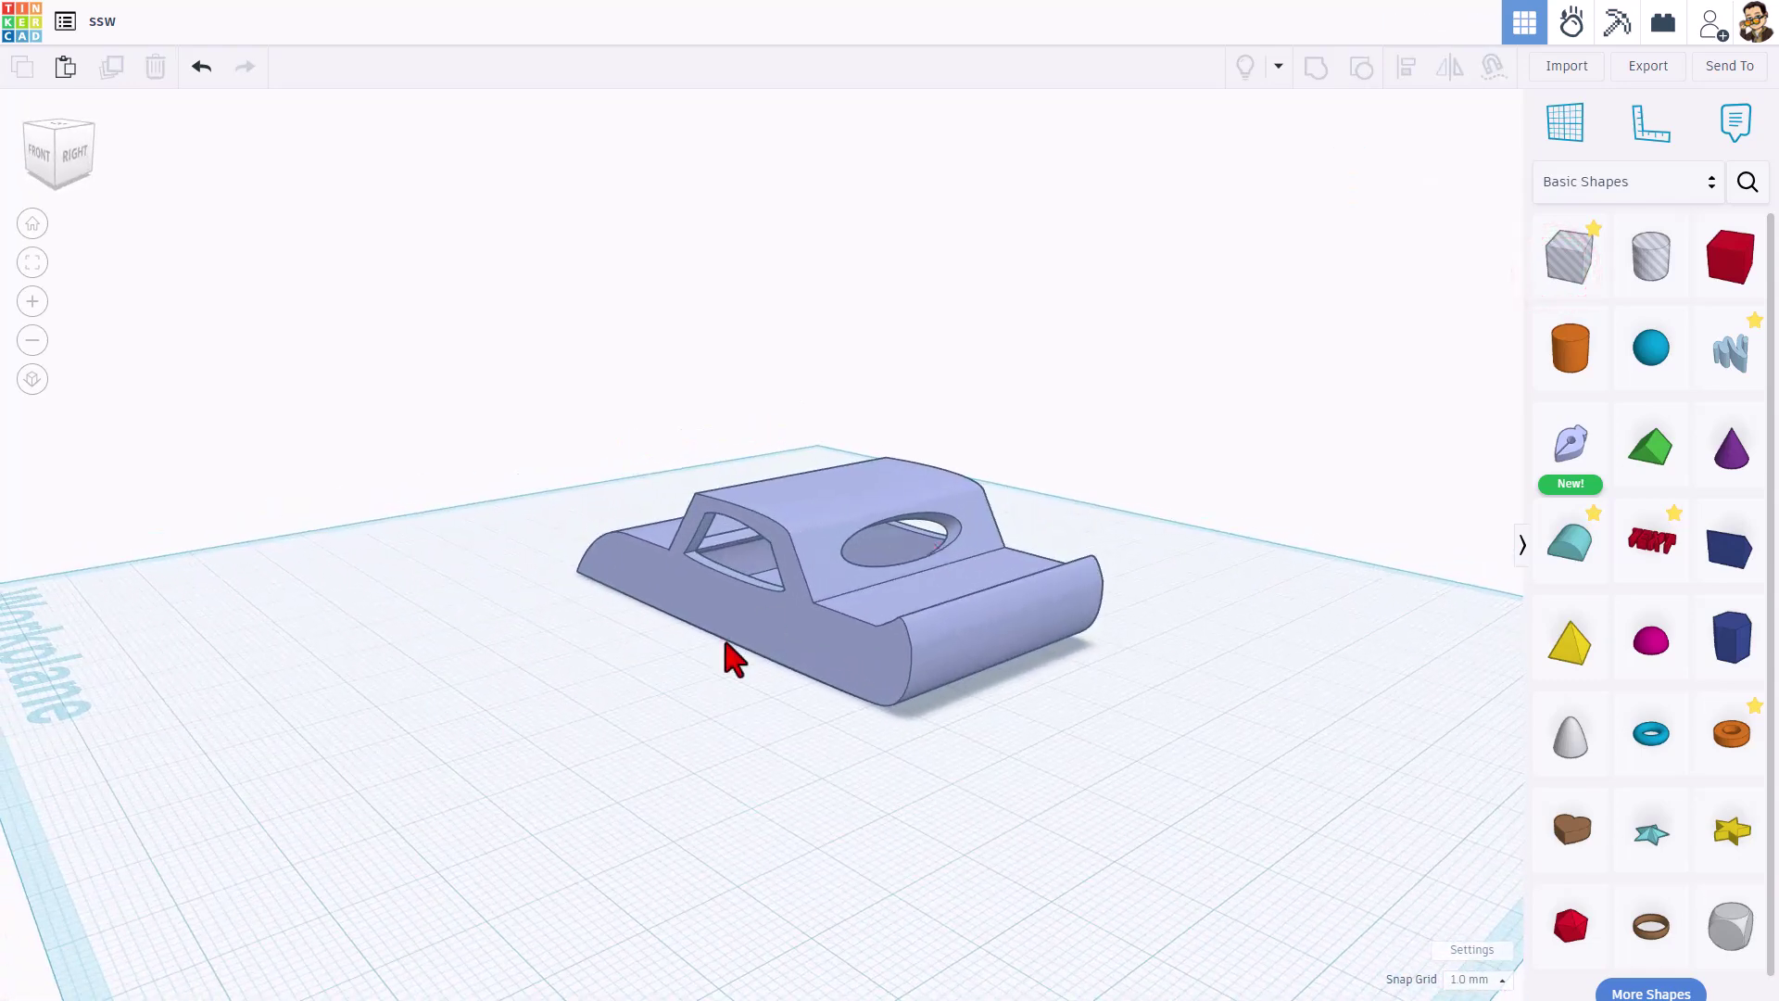
{"action": "right_click_drag", "start_coordinate": [732, 658], "coordinate": [516, 551]}
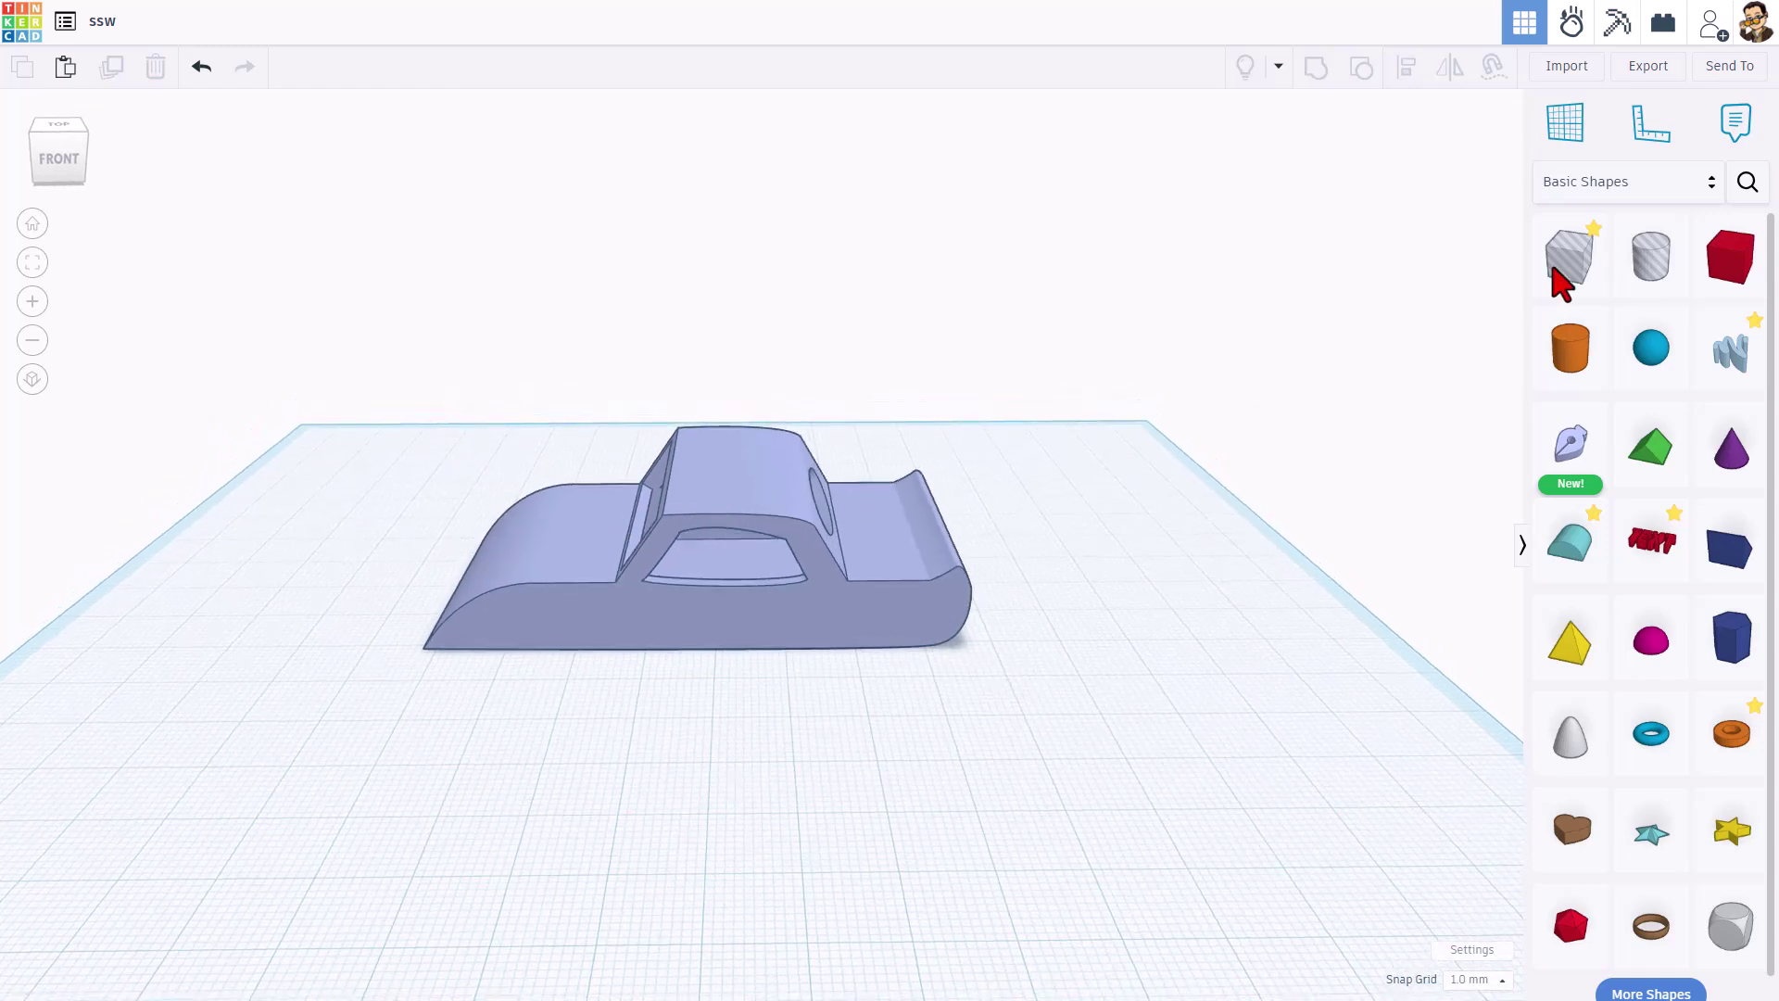
- Place a cylinder in front of the car, scale it to 5 mm tall and tilt it diagonally
{"action": "left_click_drag", "start_coordinate": [1535, 375], "coordinate": [636, 737]}
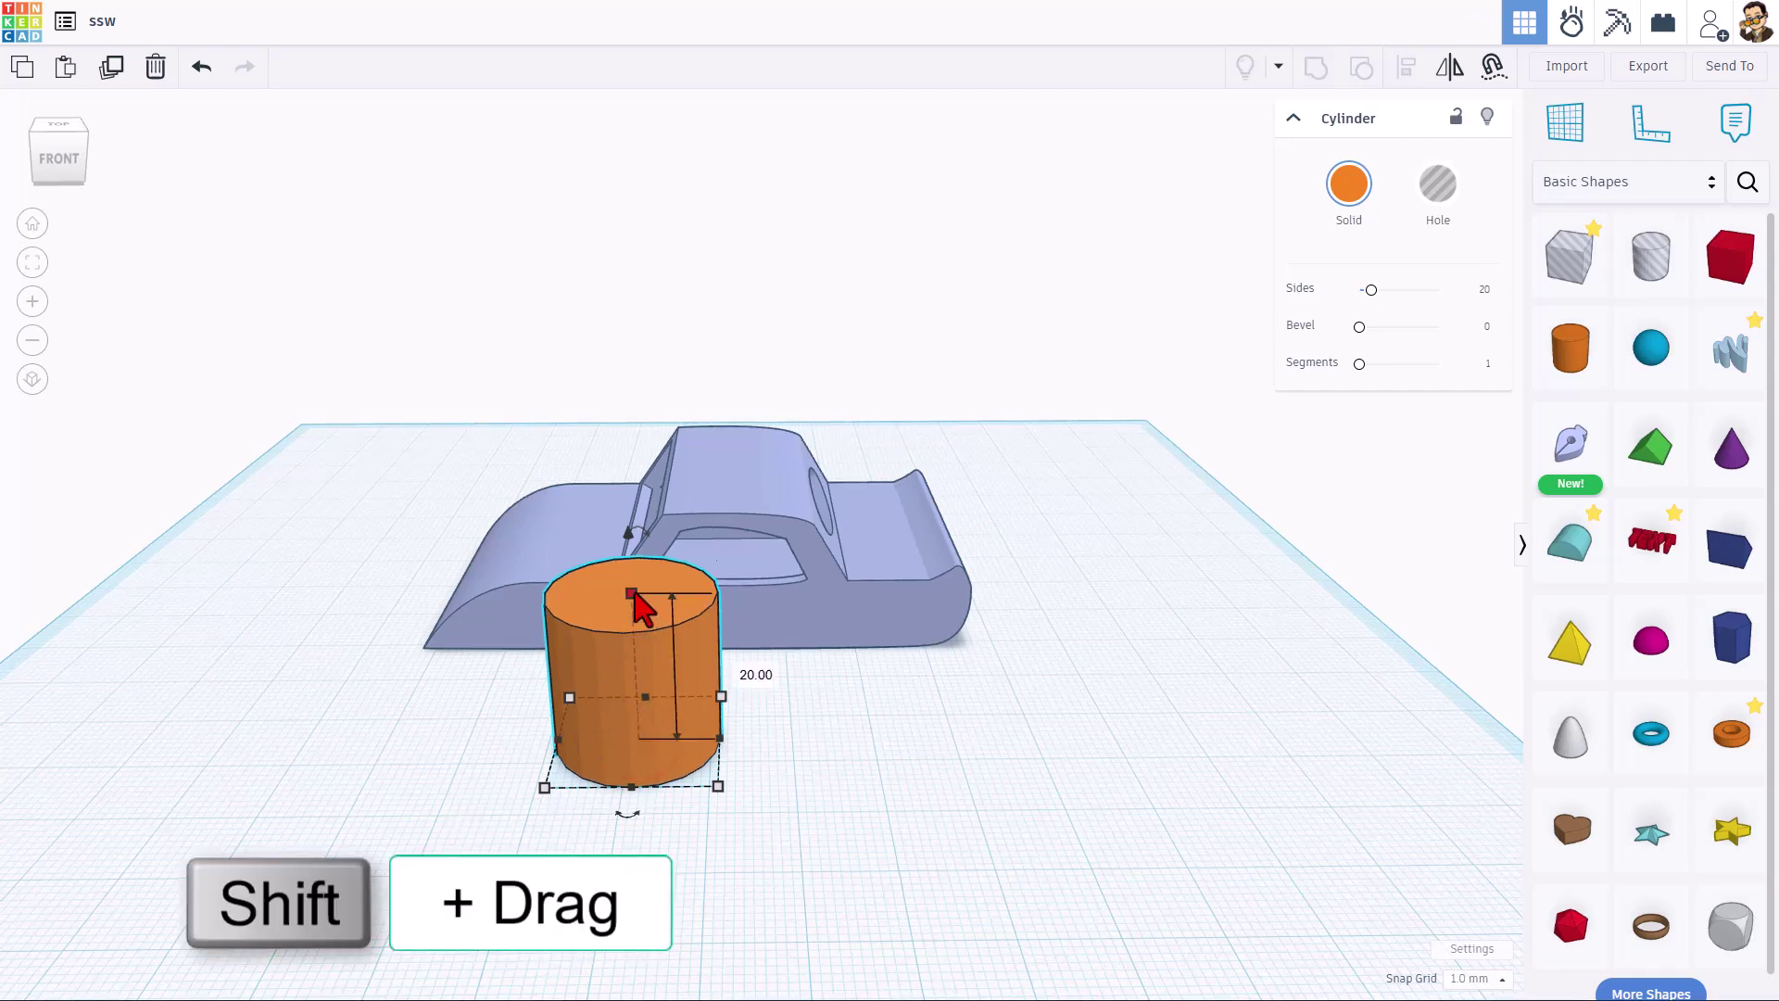
{"action": "left_click_drag", "start_coordinate": [631, 593], "coordinate": [707, 655], "text": "shift"}
{"action": "mouse_move", "coordinate": [644, 639]}
{"action": "left_click", "coordinate": [651, 735]}
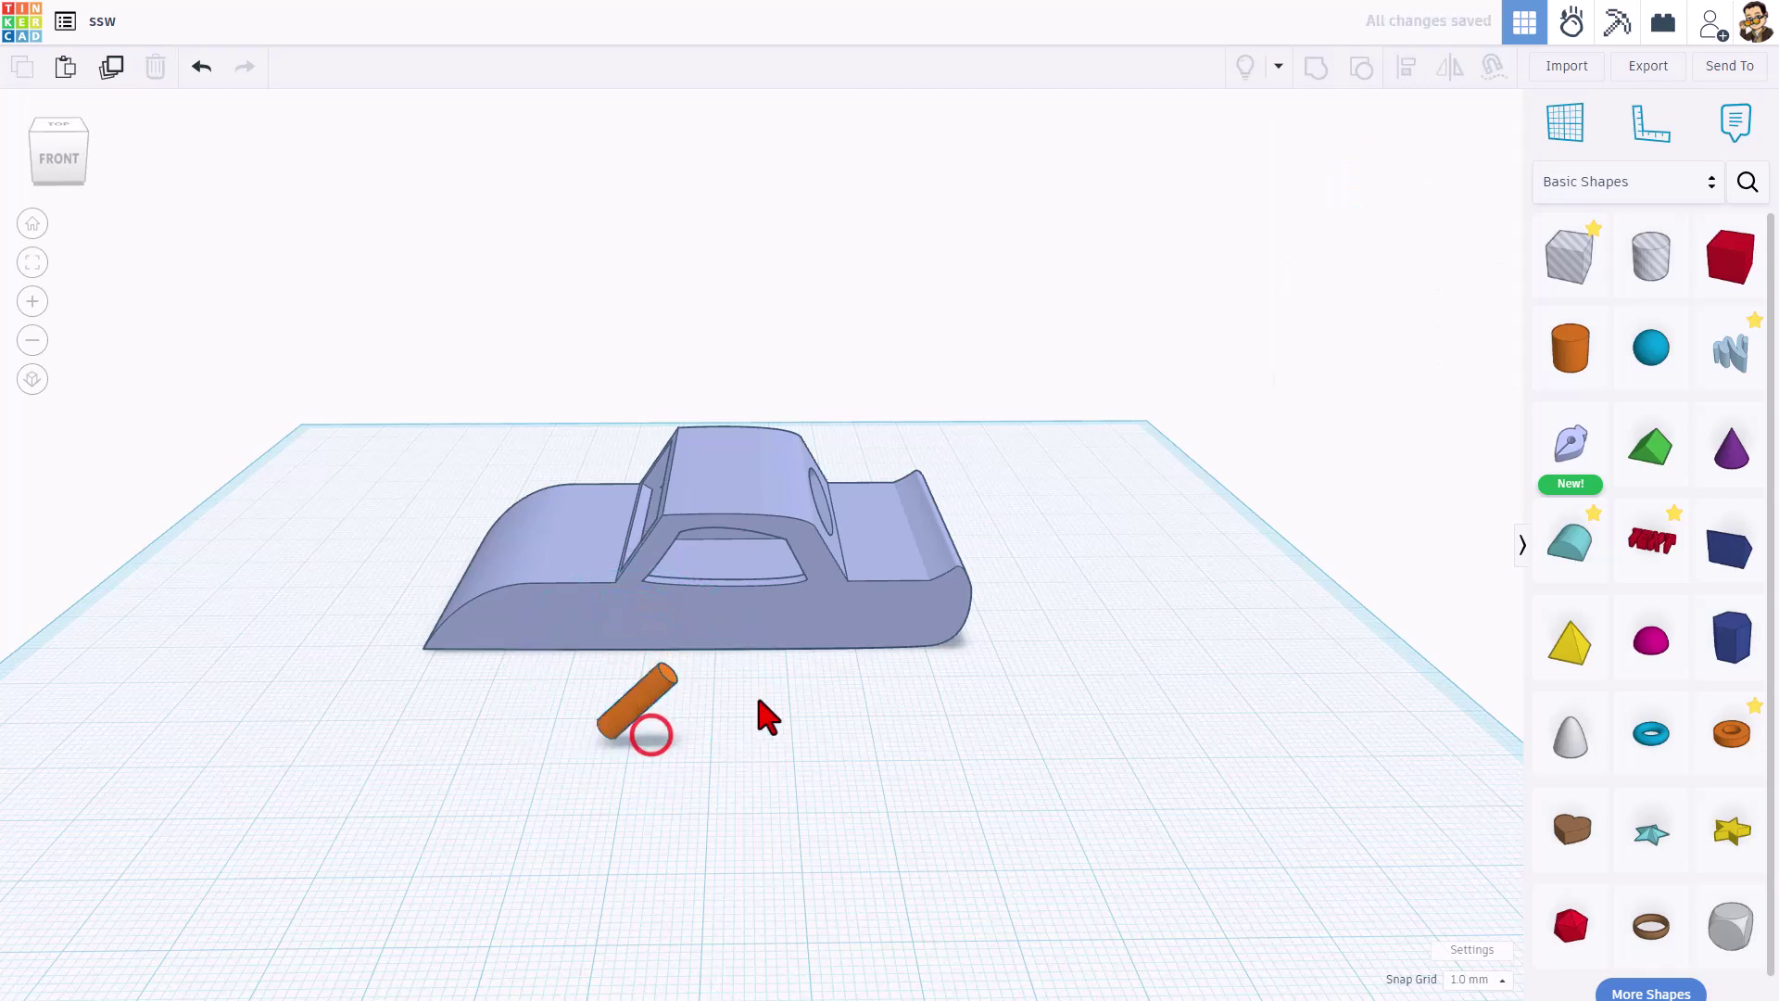
{"action": "key", "text": "e"}
{"action": "left_click_drag", "start_coordinate": [639, 702], "coordinate": [674, 671]}
{"action": "key", "text": "e"}
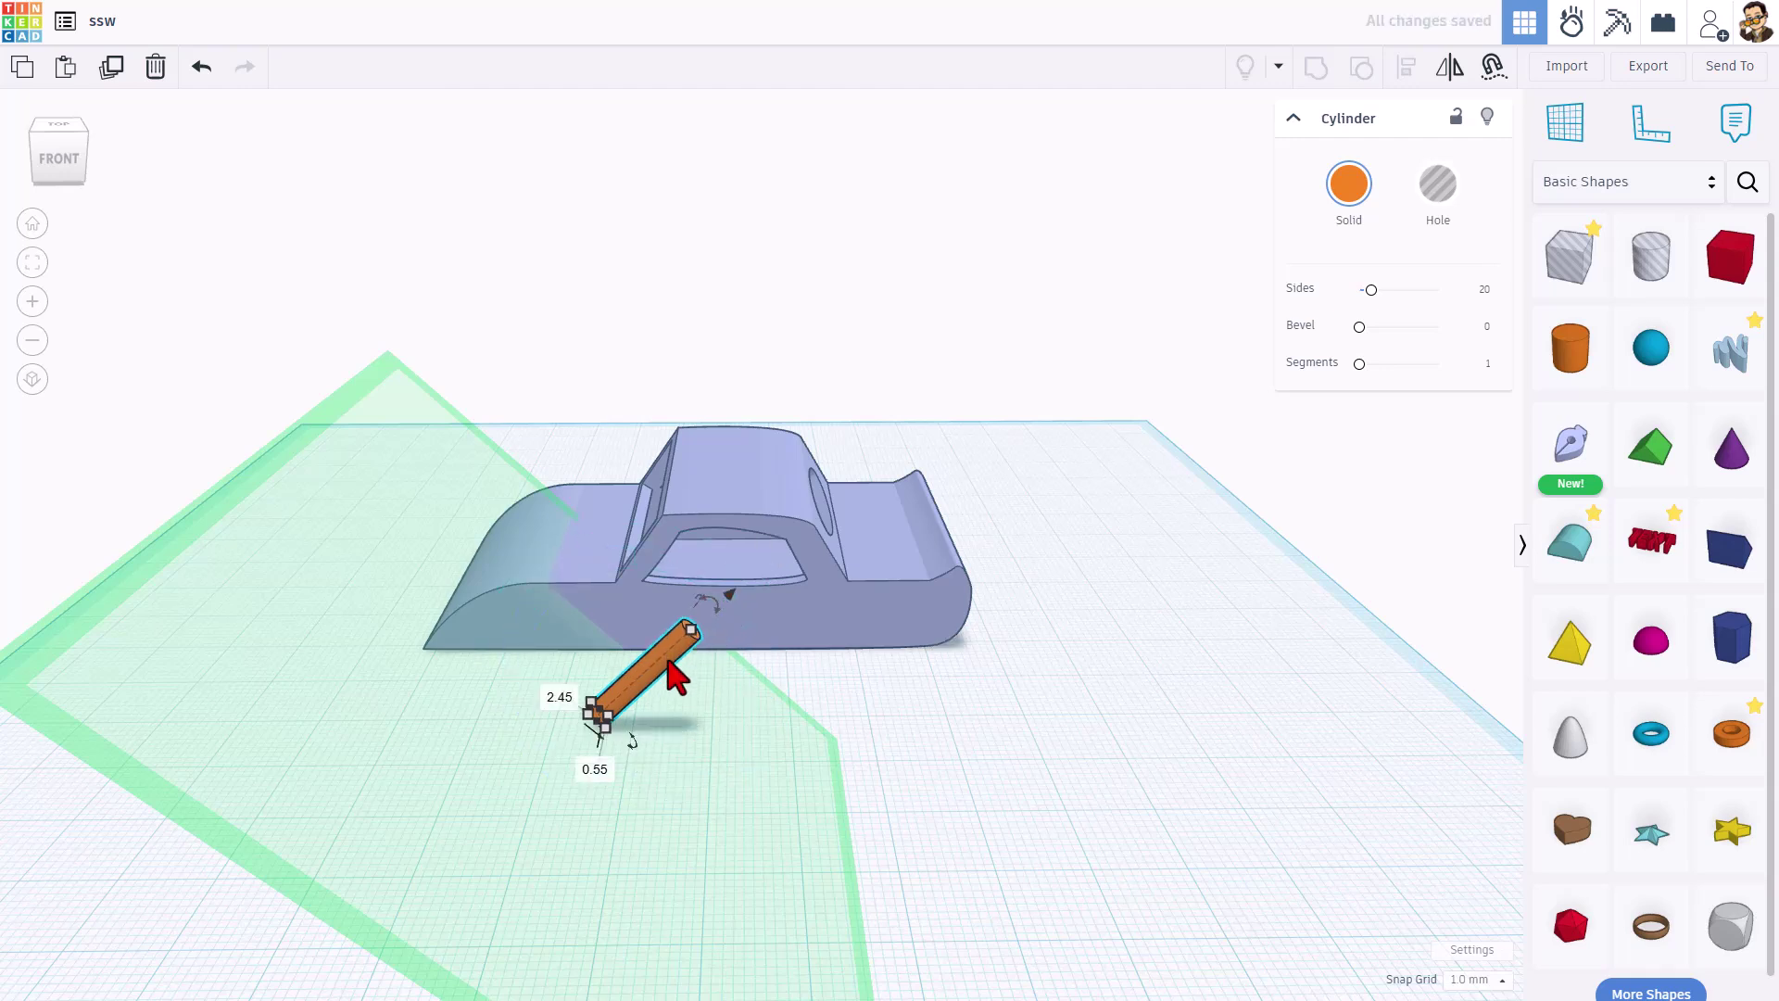
{"action": "left_click", "coordinate": [764, 718]}
- Drop a torus onto the cylinder's top end as a steering wheel
{"action": "right_click_drag", "start_coordinate": [762, 715], "coordinate": [1195, 690]}
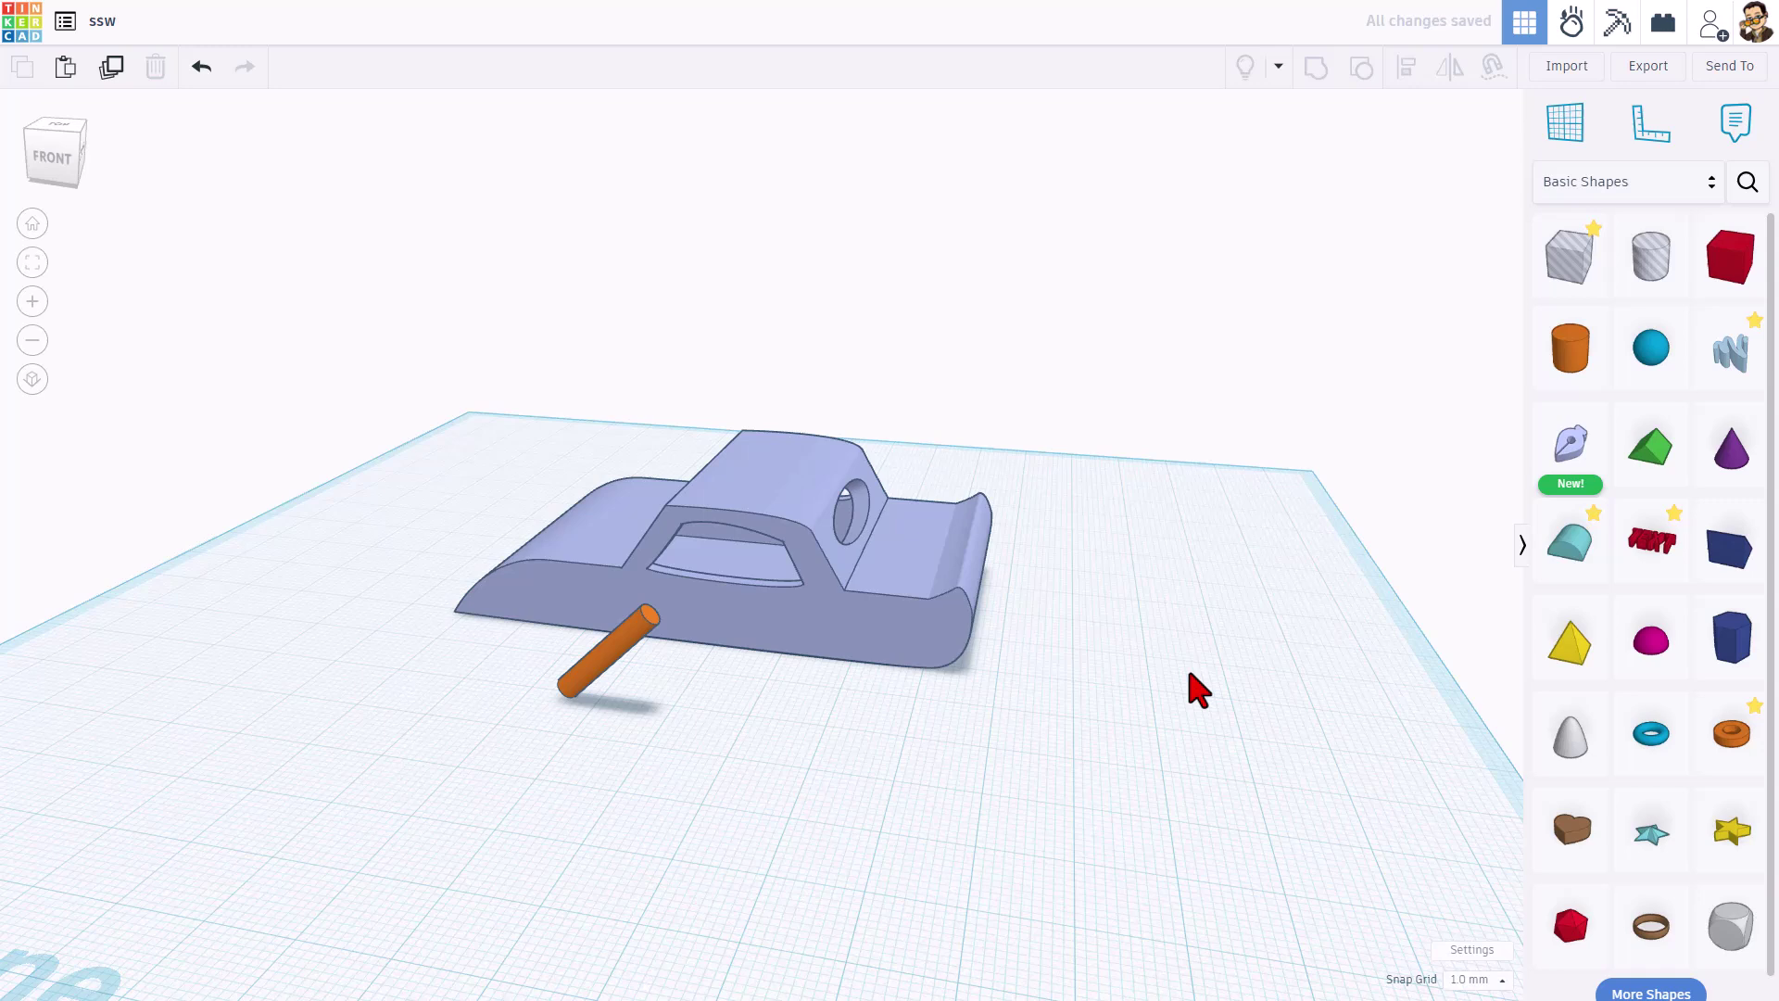
{"action": "left_click_drag", "start_coordinate": [1655, 734], "coordinate": [666, 658]}
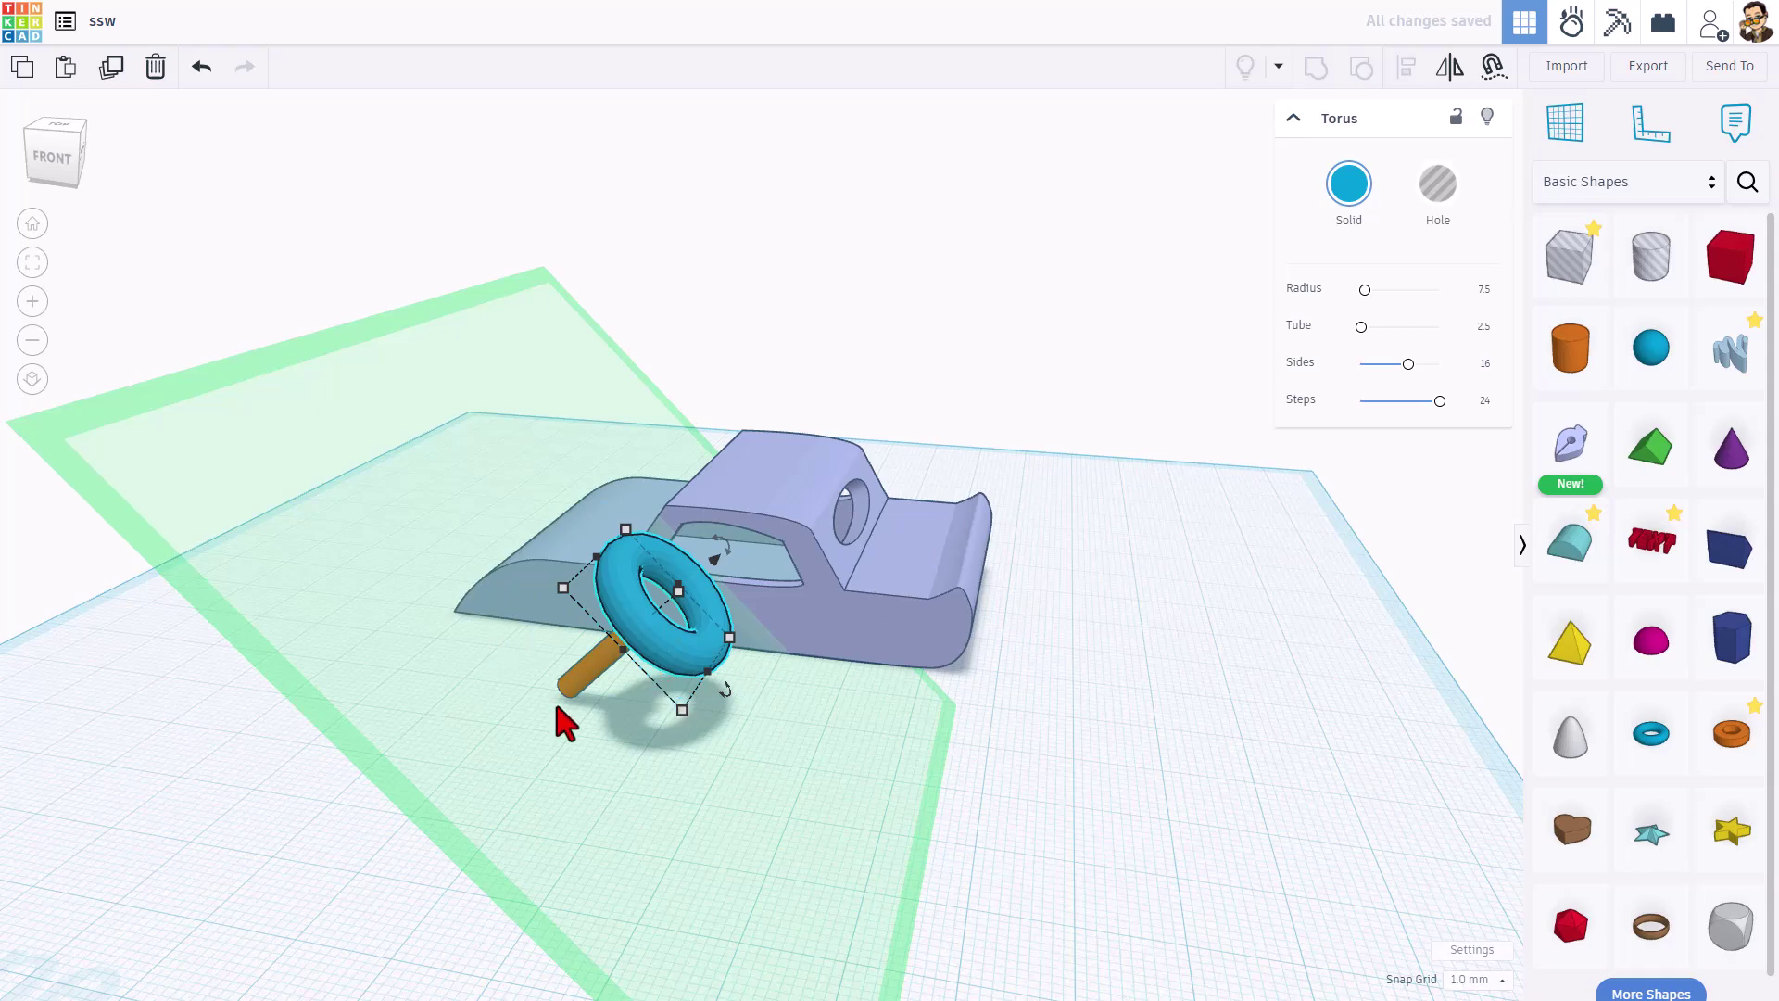
{"action": "left_click", "coordinate": [871, 800]}
{"action": "right_click_drag", "start_coordinate": [866, 810], "coordinate": [850, 806]}
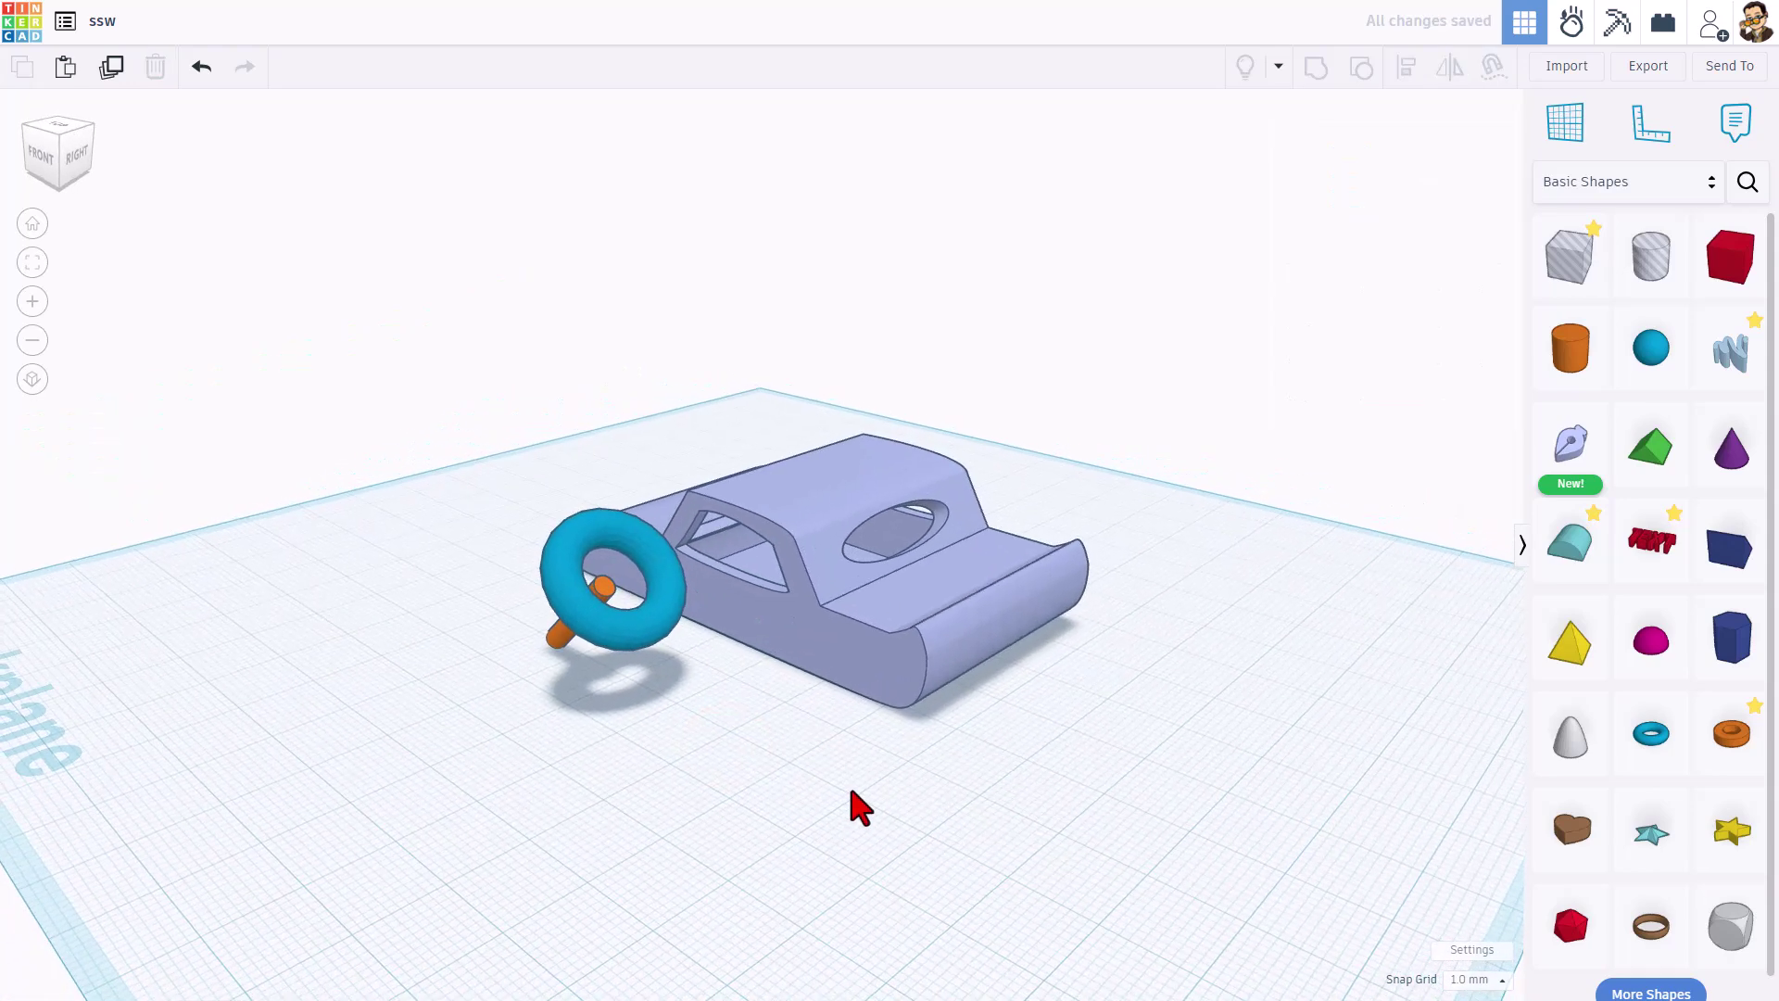